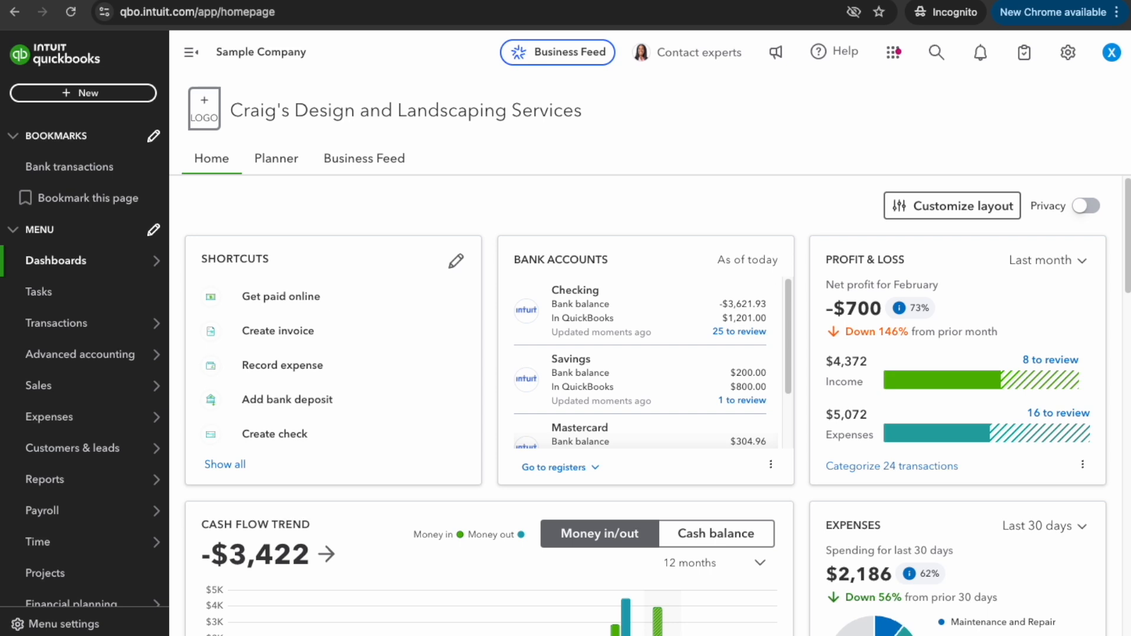
# Open the Chart of accounts, start a new account, and name it Customer Deposits - Deferred Revenue
pyautogui.click(1068, 54)
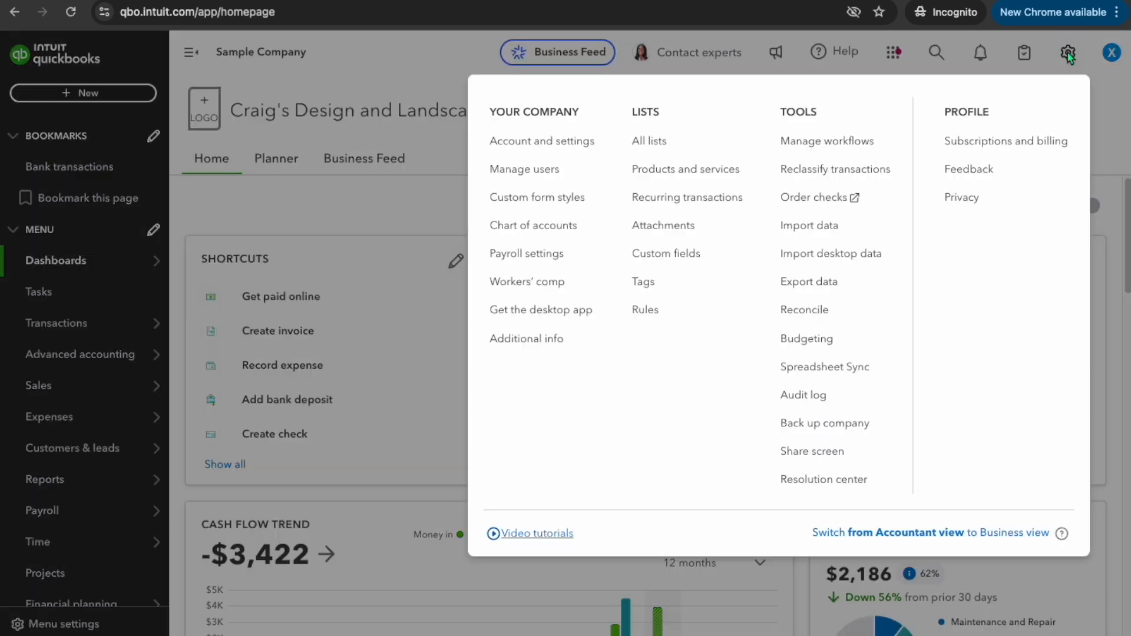
pyautogui.click(529, 226)
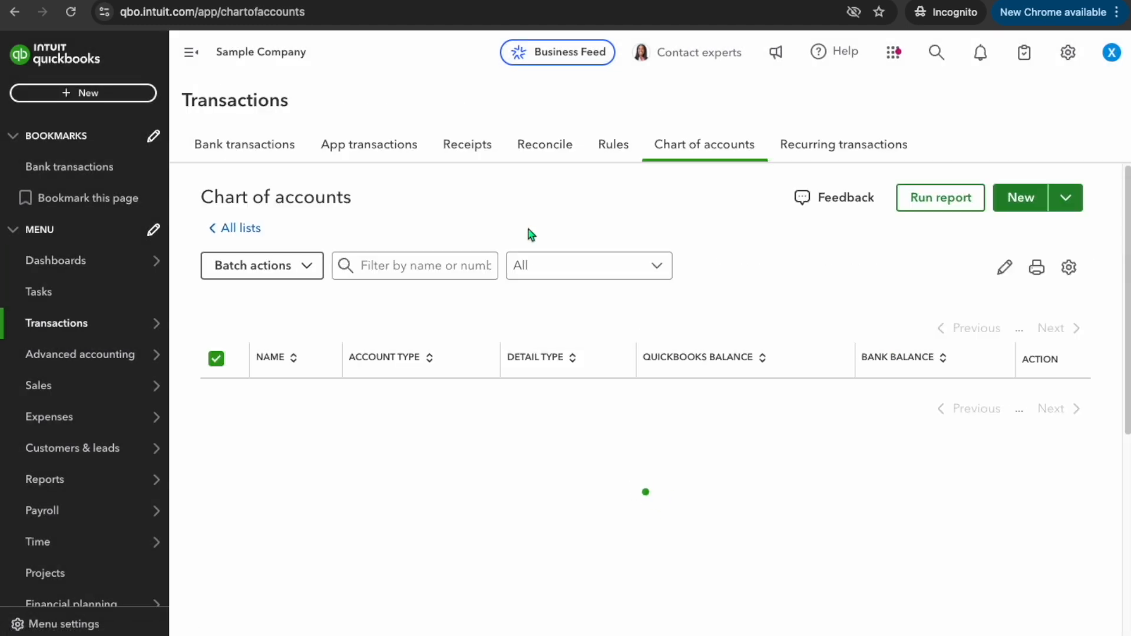
pyautogui.click(1021, 201)
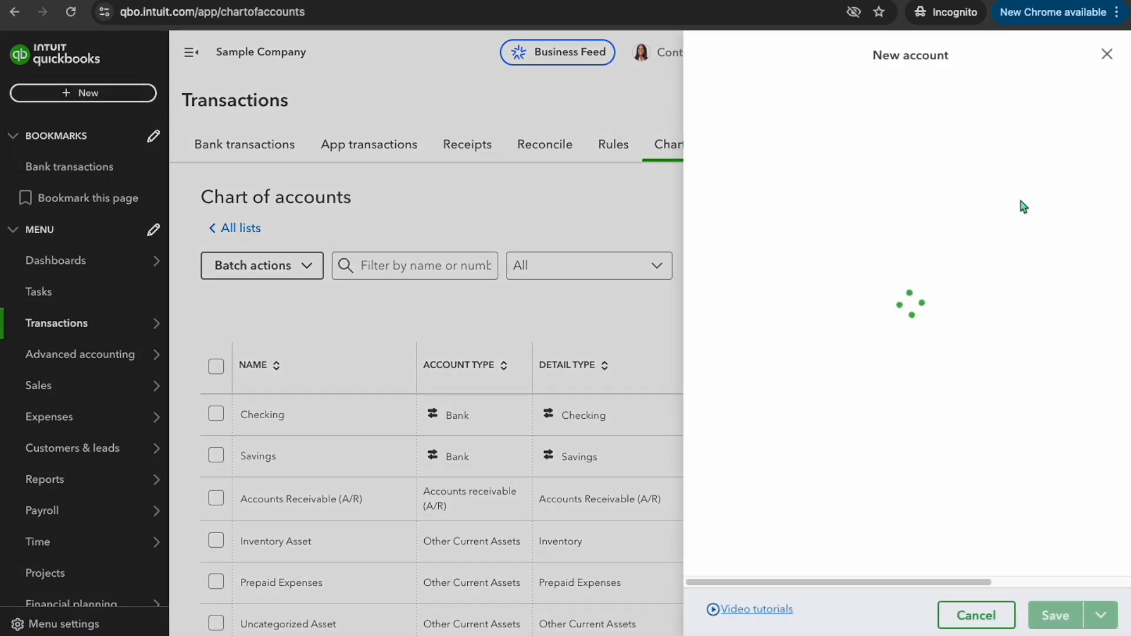
pyautogui.click(754, 120)
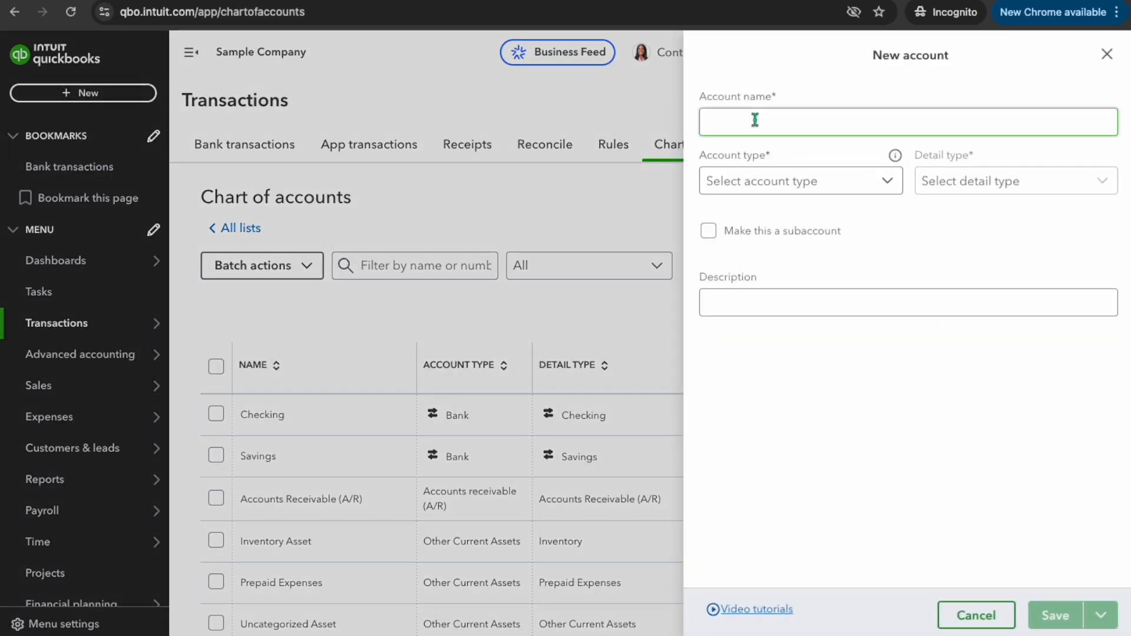
pyautogui.write('Customer Depo')
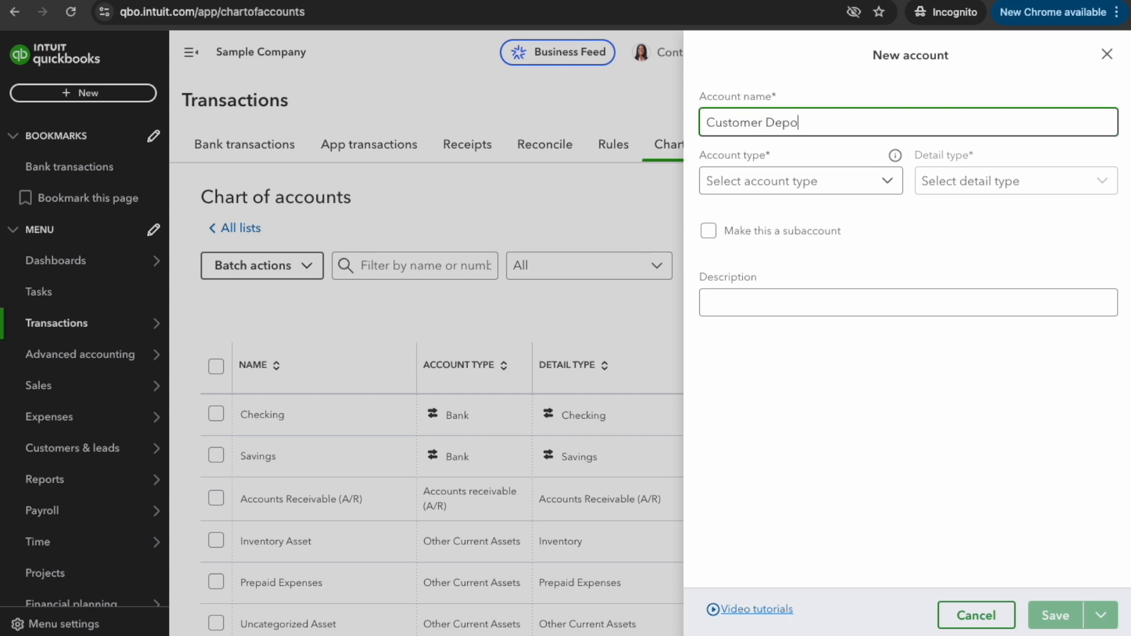
pyautogui.write('sits - Derferred RE')
pyautogui.press('BackSpace')
pyautogui.write('evenue')
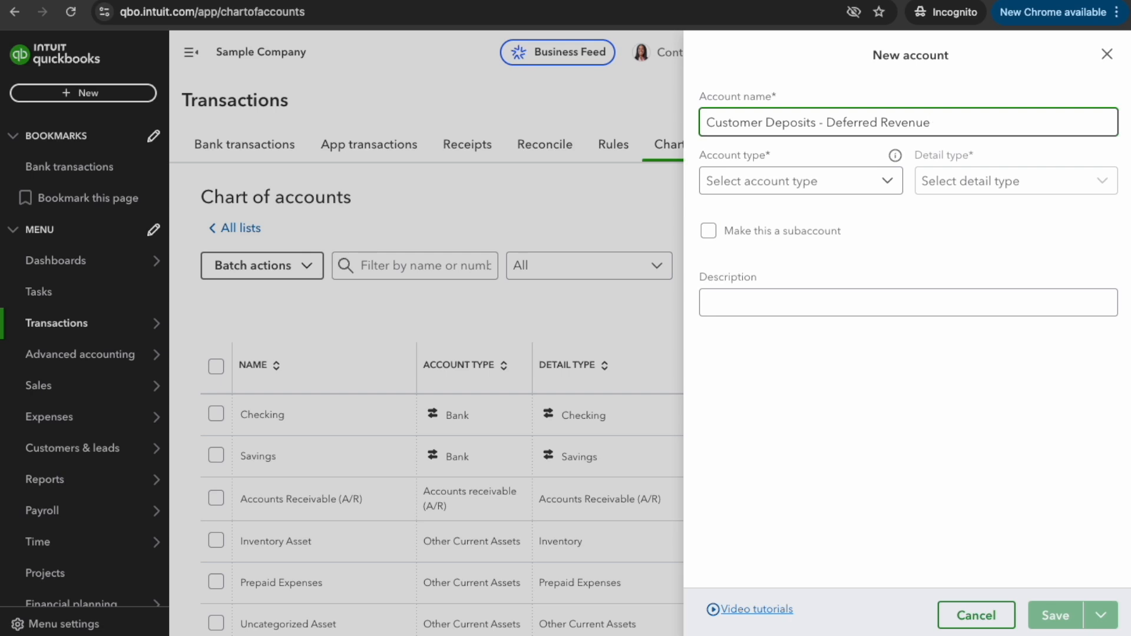
# Set the account type to Other Current Liabilities and save the new account
pyautogui.click(885, 182)
pyautogui.scroll(-3, 813, 342)
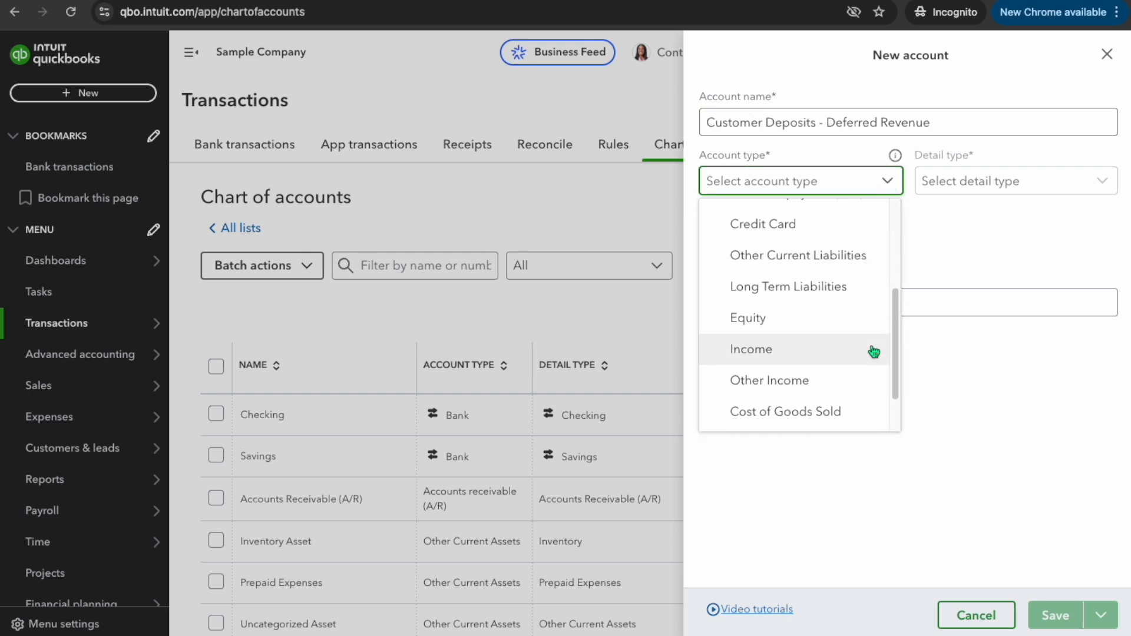
pyautogui.click(834, 257)
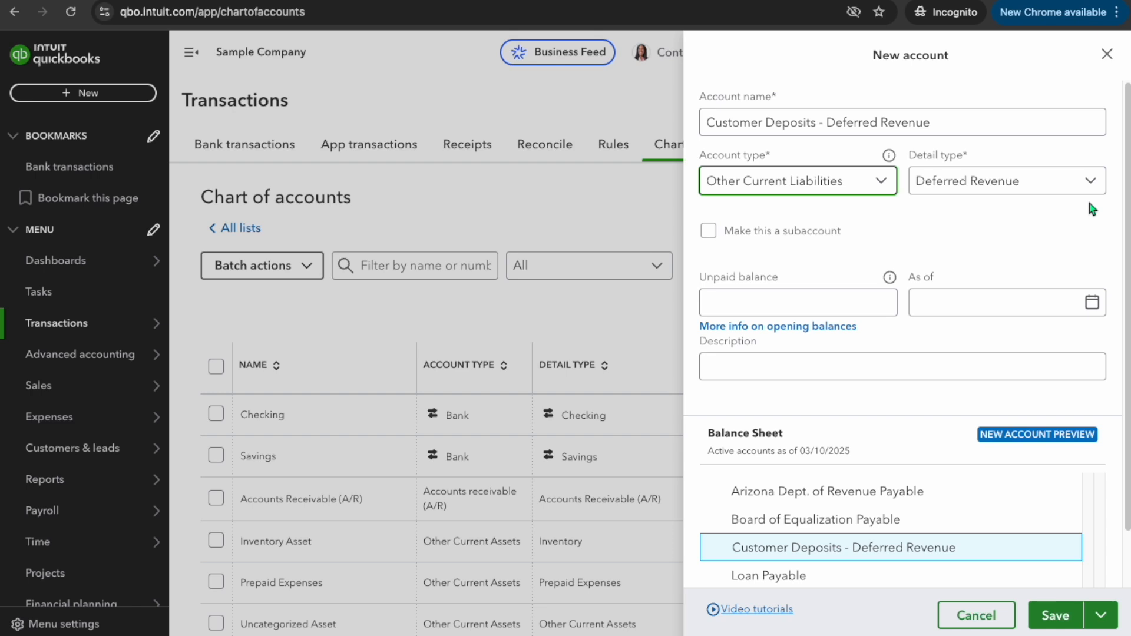
pyautogui.click(1057, 617)
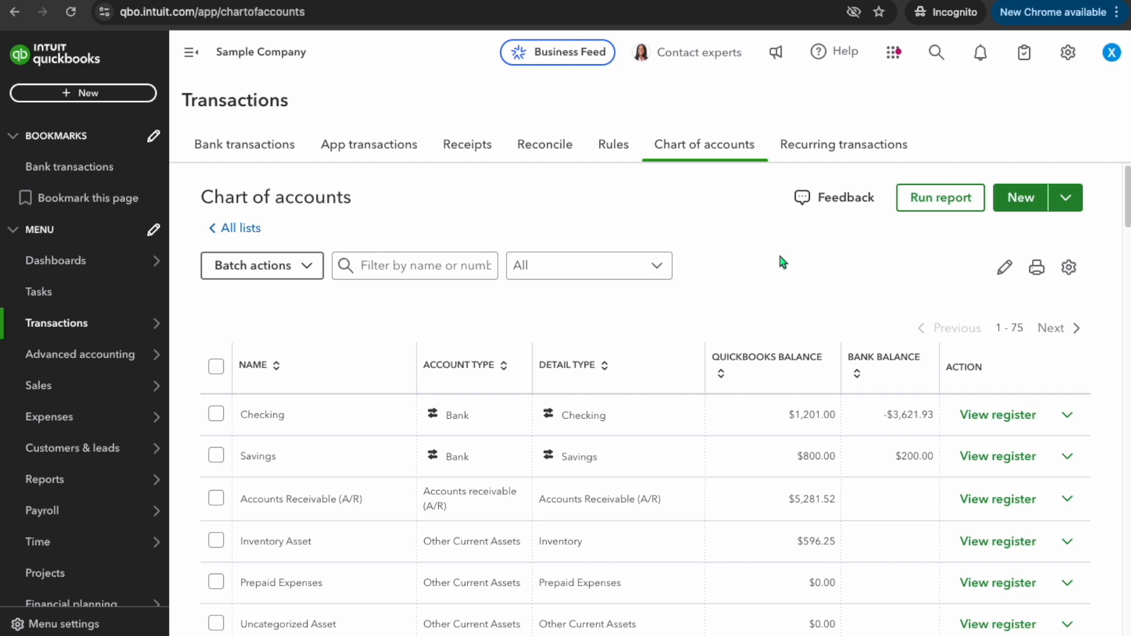
# In Products & services, start a new Service item named Deposit Request
pyautogui.moveTo(81, 382)
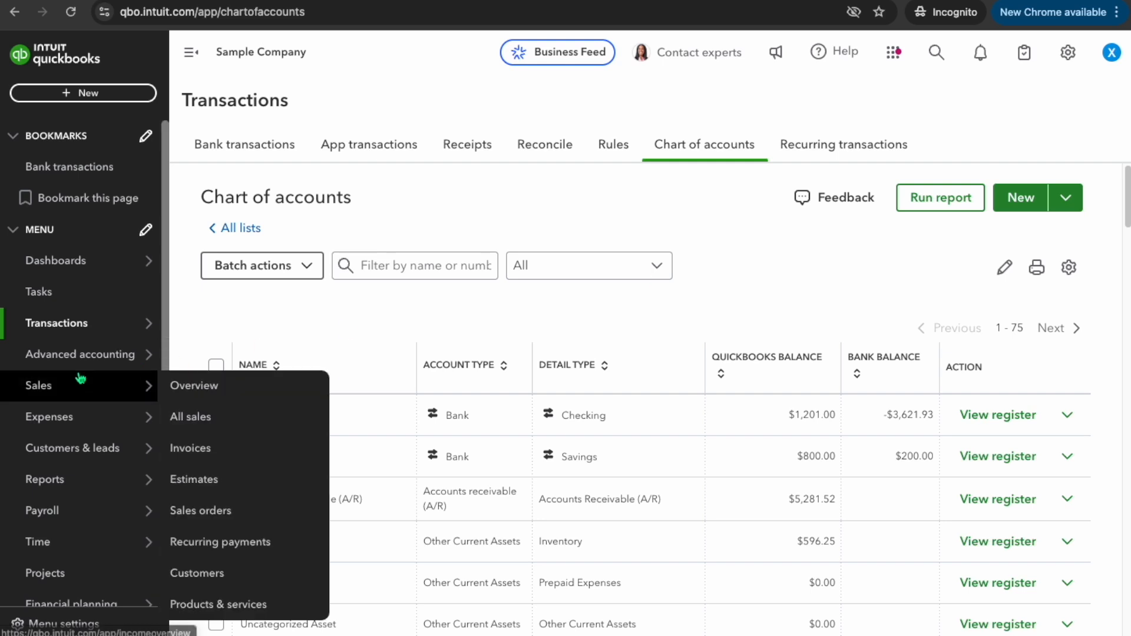
pyautogui.click(233, 605)
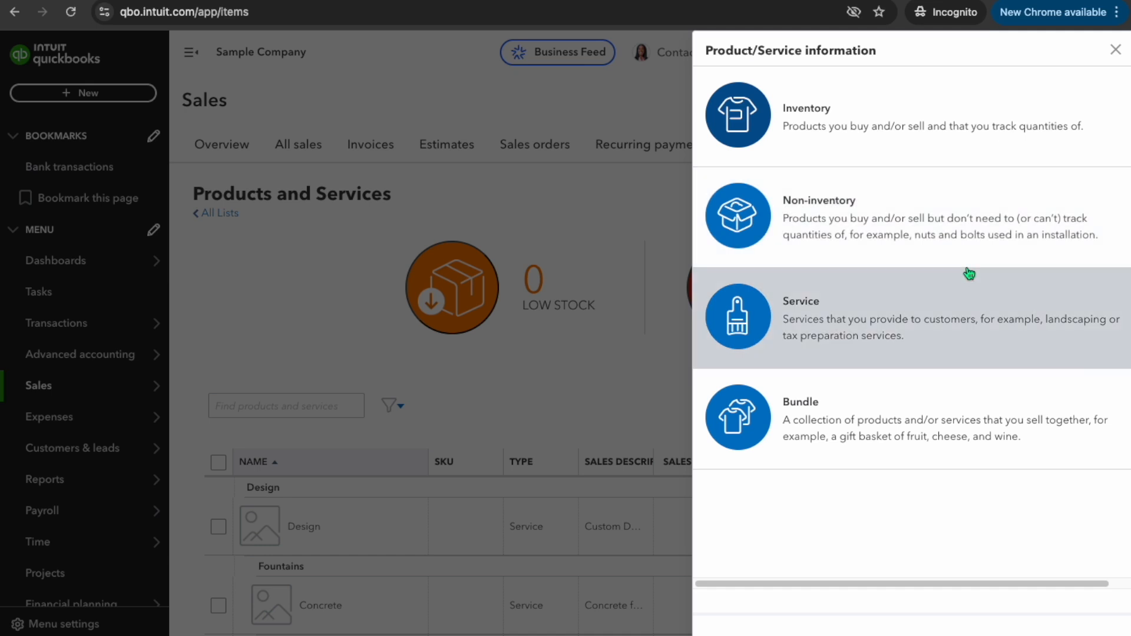
pyautogui.click(866, 318)
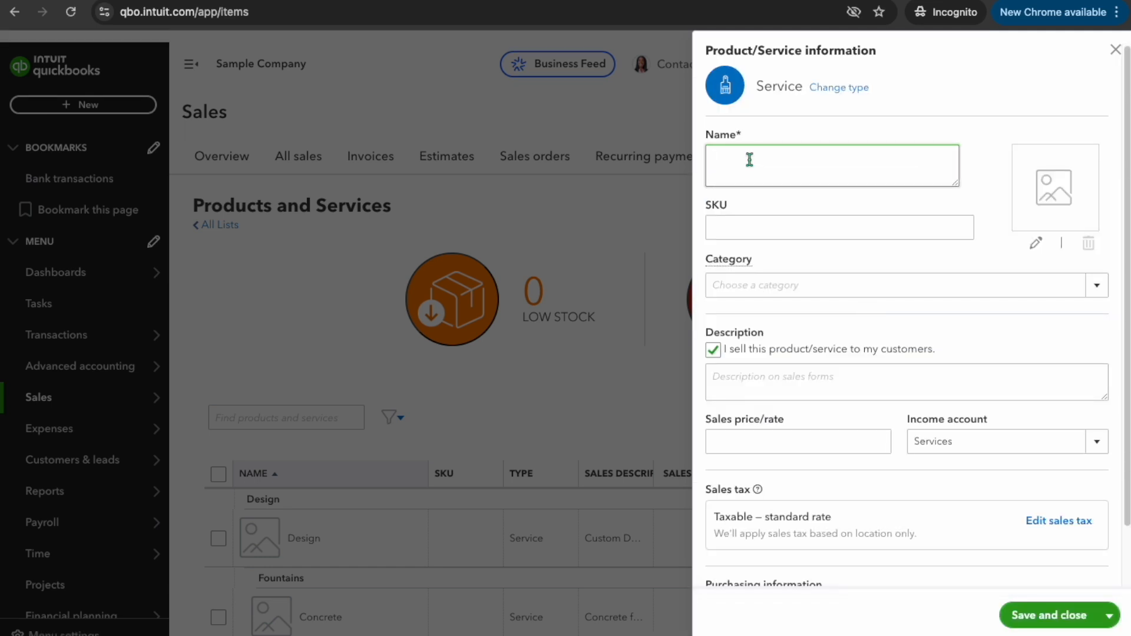
pyautogui.write('Deposit Request')
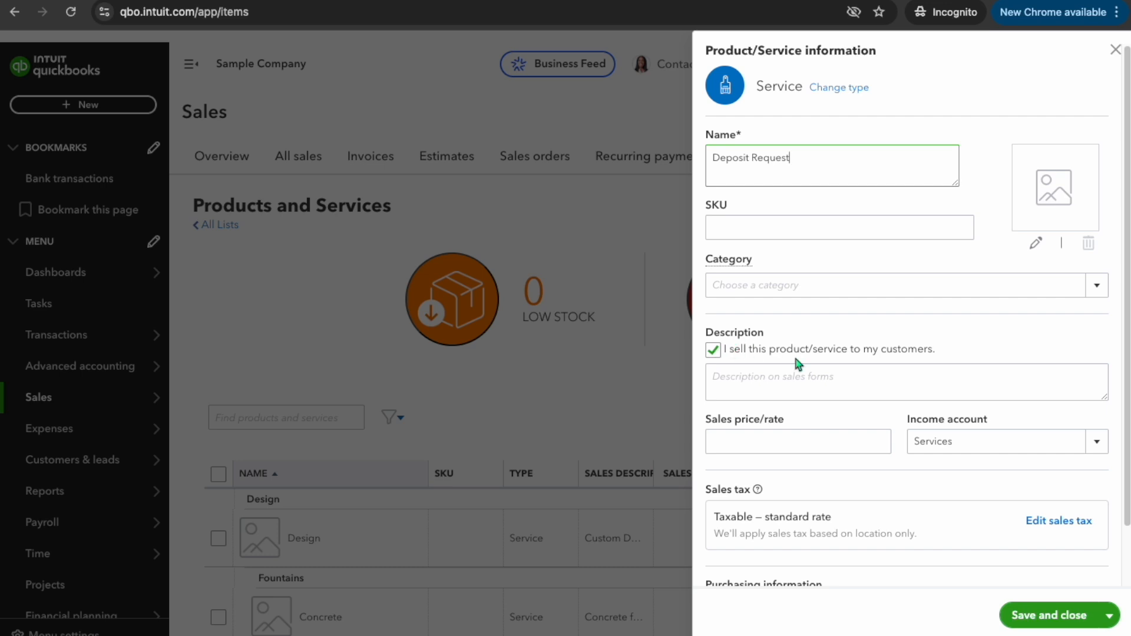
# Set the Deposit Request income account to Customer Deposits - Deferred Revenue and save the item
pyautogui.scroll(-2, 773, 353)
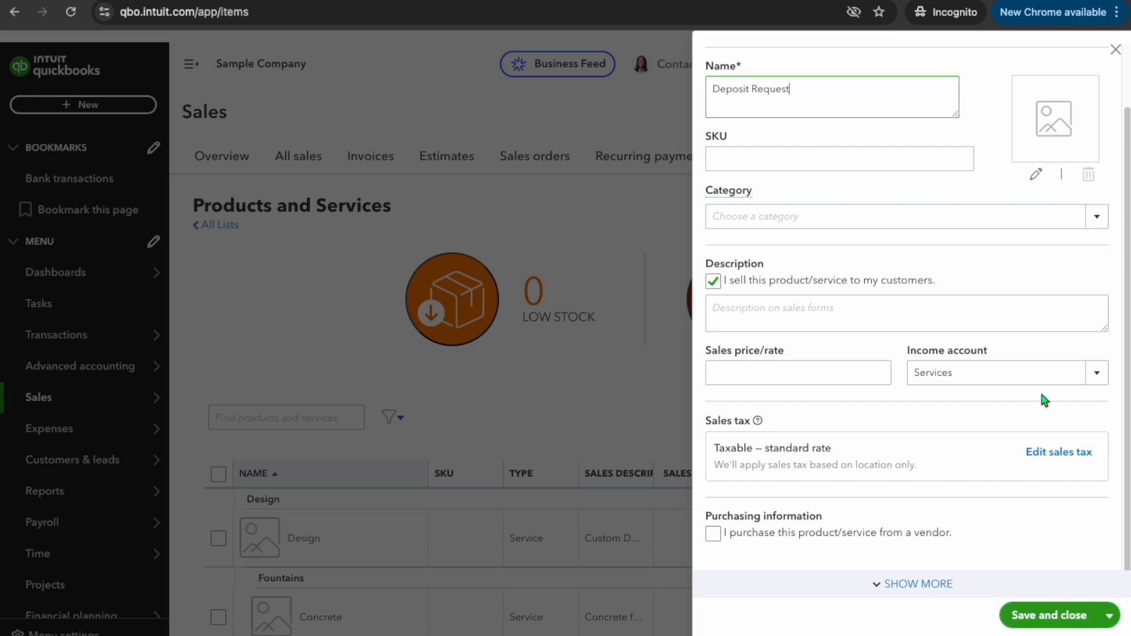
pyautogui.click(1096, 374)
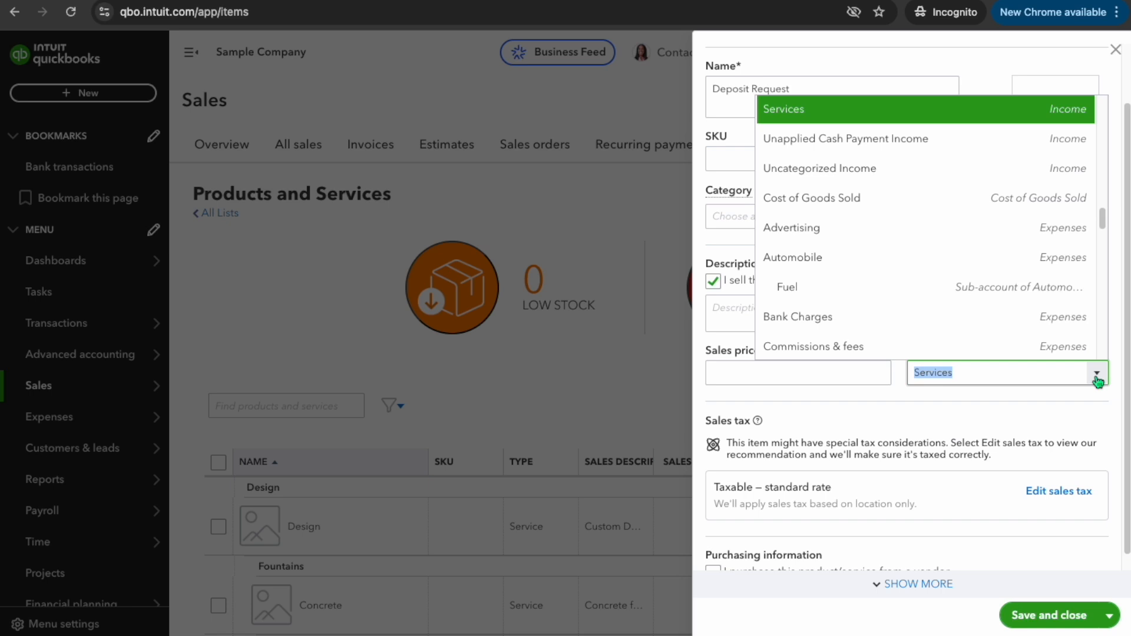
pyautogui.write('cus')
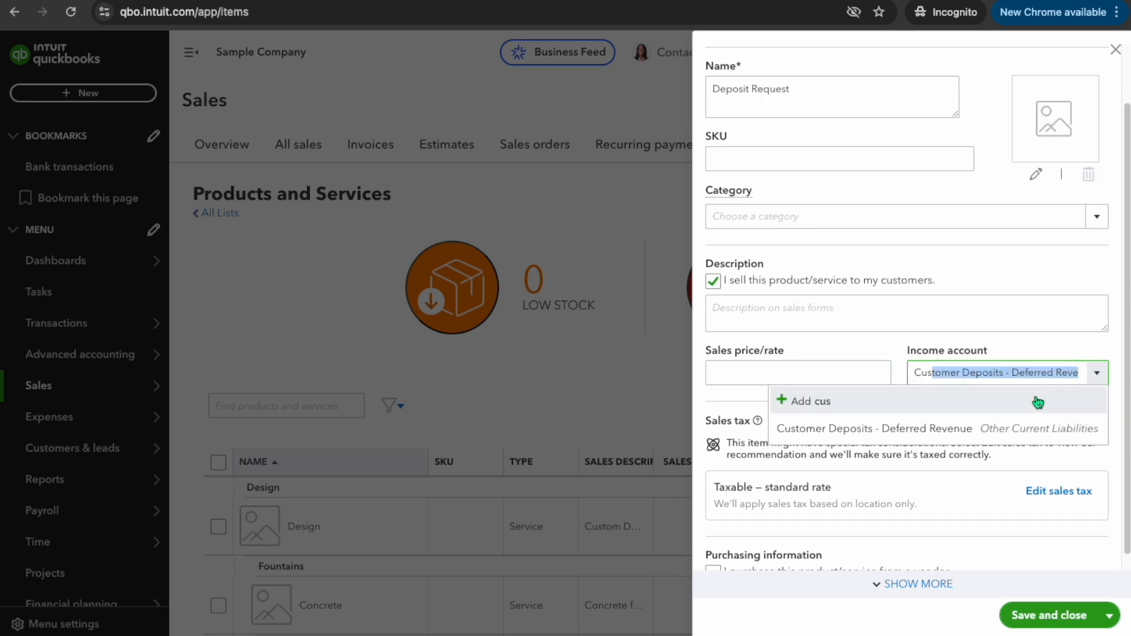
pyautogui.click(958, 439)
pyautogui.scroll(-1, 1083, 439)
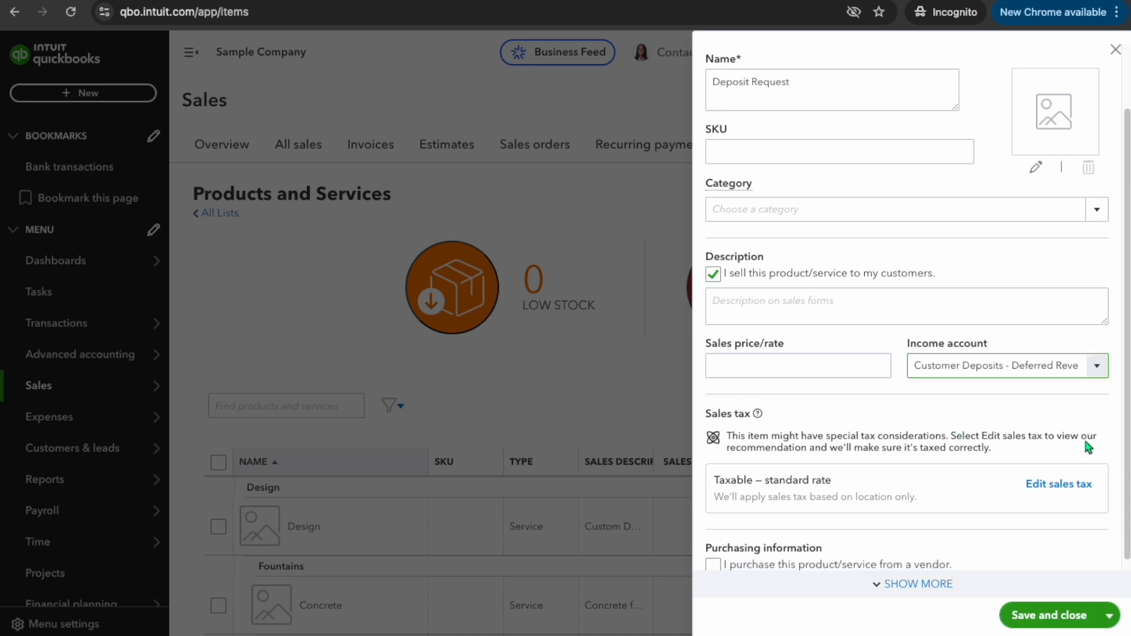
pyautogui.click(1053, 621)
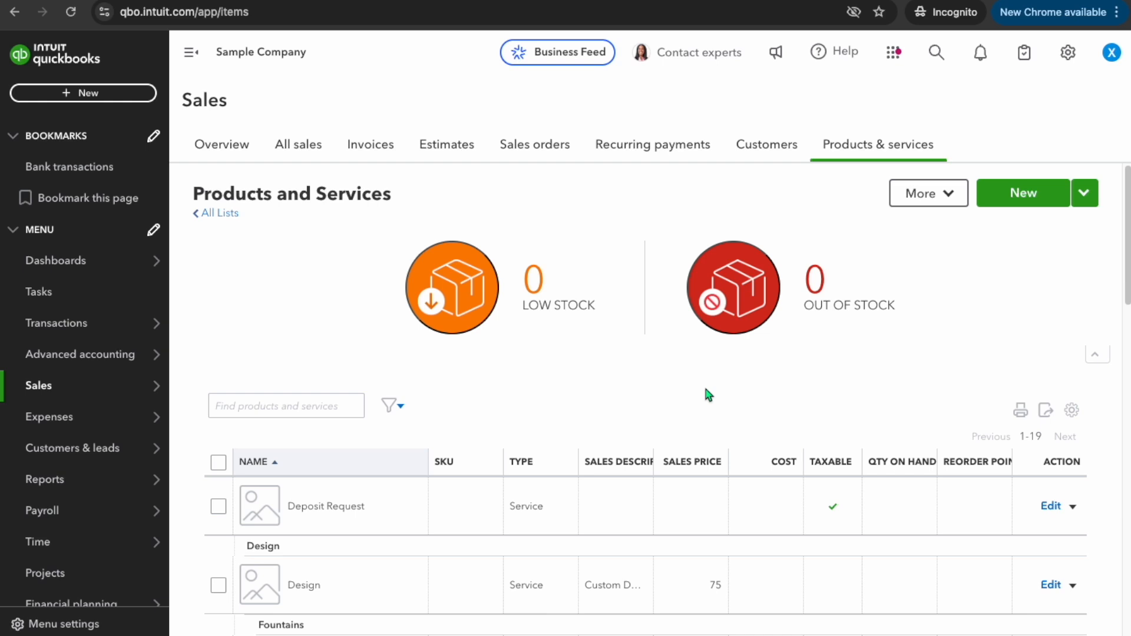
# Start another new Service item named Deposits Applied to Invoice
pyautogui.click(1037, 198)
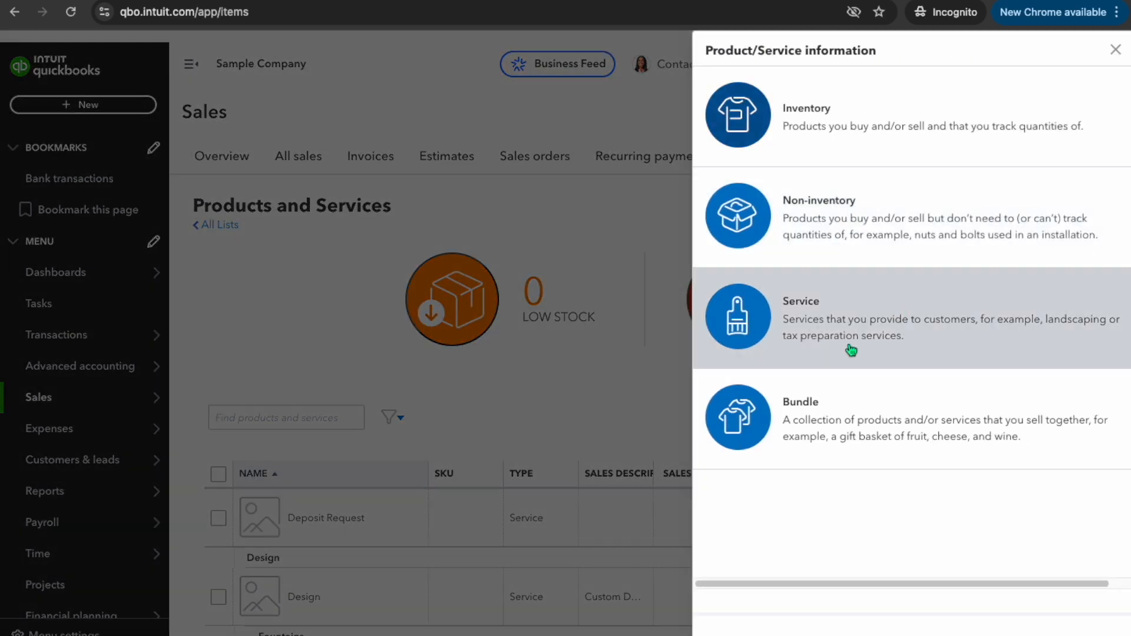
pyautogui.click(780, 348)
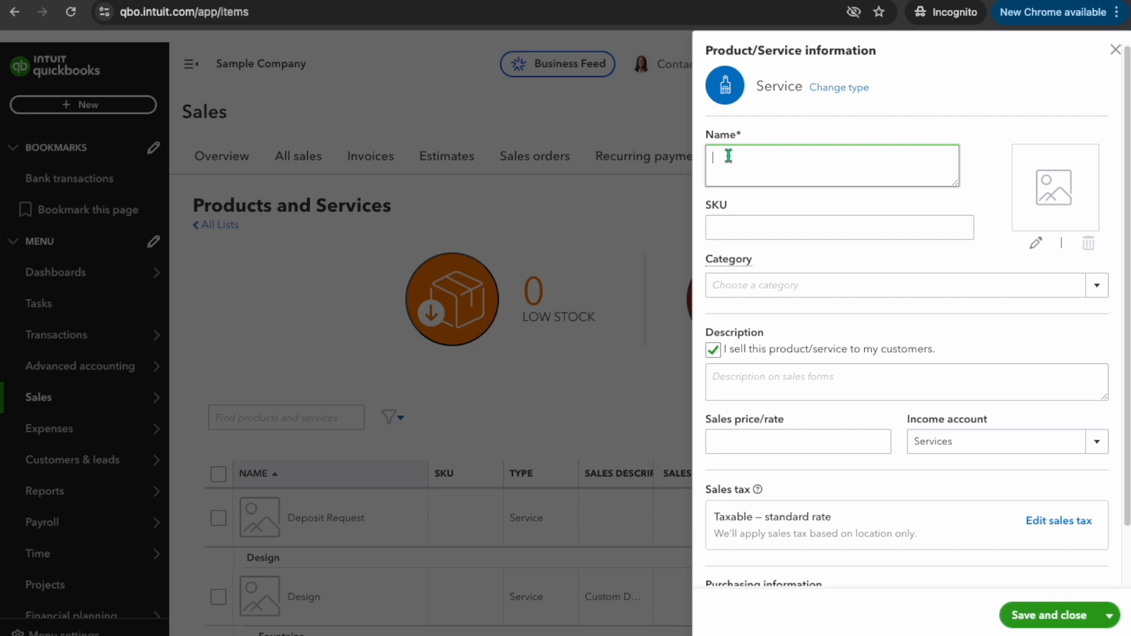
pyautogui.write('Depos')
pyautogui.press('BackSpace')
pyautogui.press('BackSpace')
pyautogui.write('osti')
pyautogui.write('its A')
pyautogui.write('pplied o')
pyautogui.press('BackSpace')
pyautogui.write('to Invoice')
# Set its income account to Customer Deposits - Deferred Revenue and save the item
pyautogui.scroll(-2, 919, 363)
pyautogui.click(1102, 380)
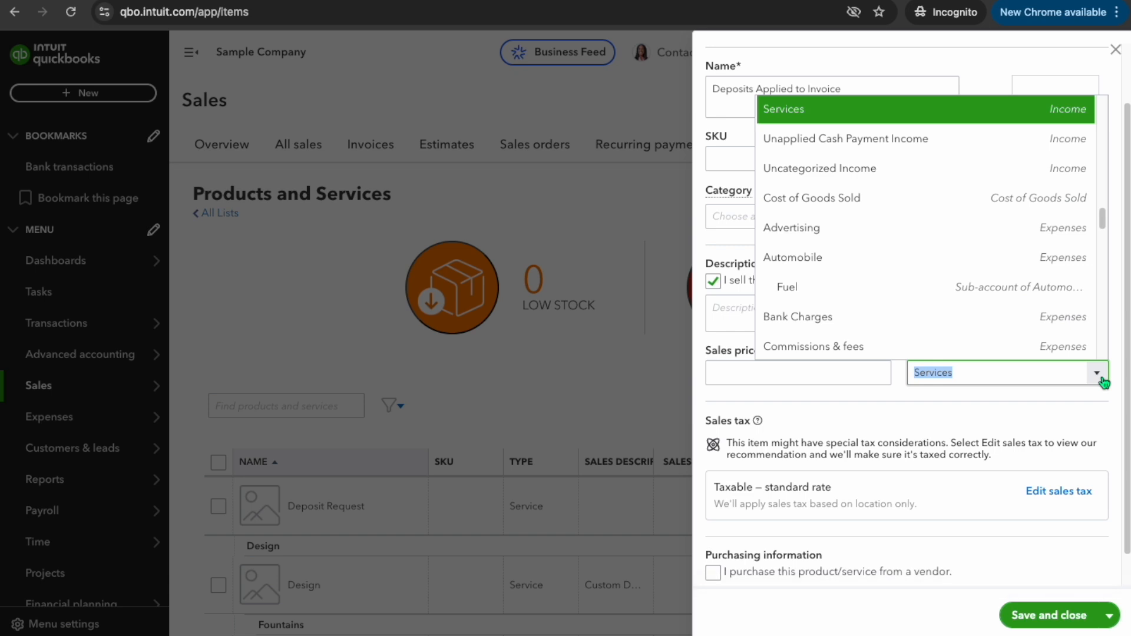
pyautogui.write('cus')
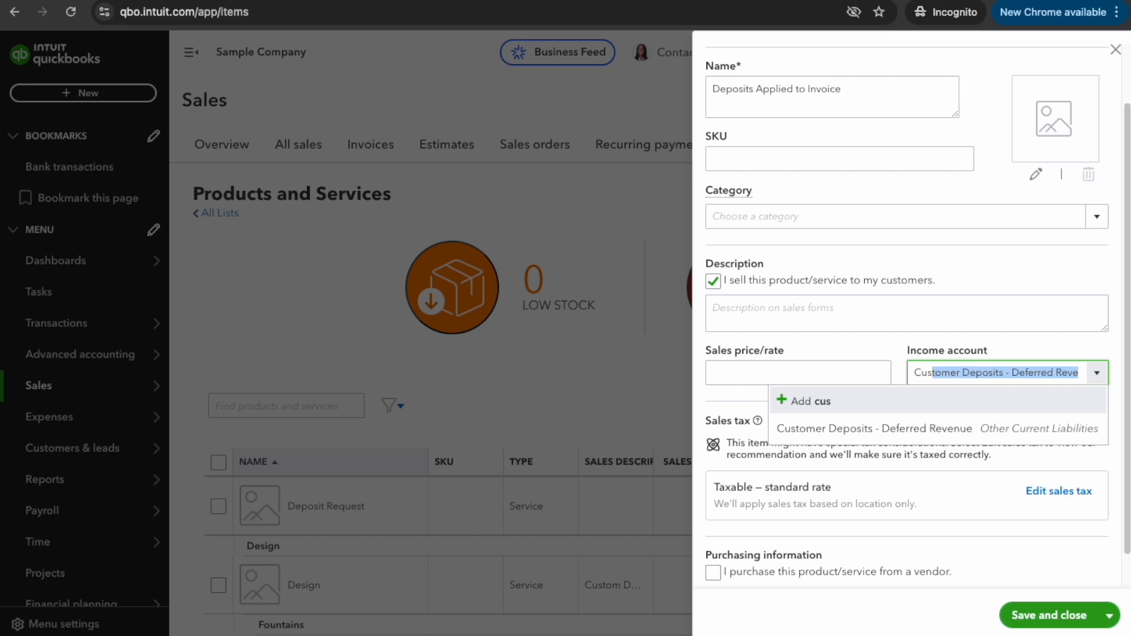
pyautogui.click(954, 435)
pyautogui.click(1049, 617)
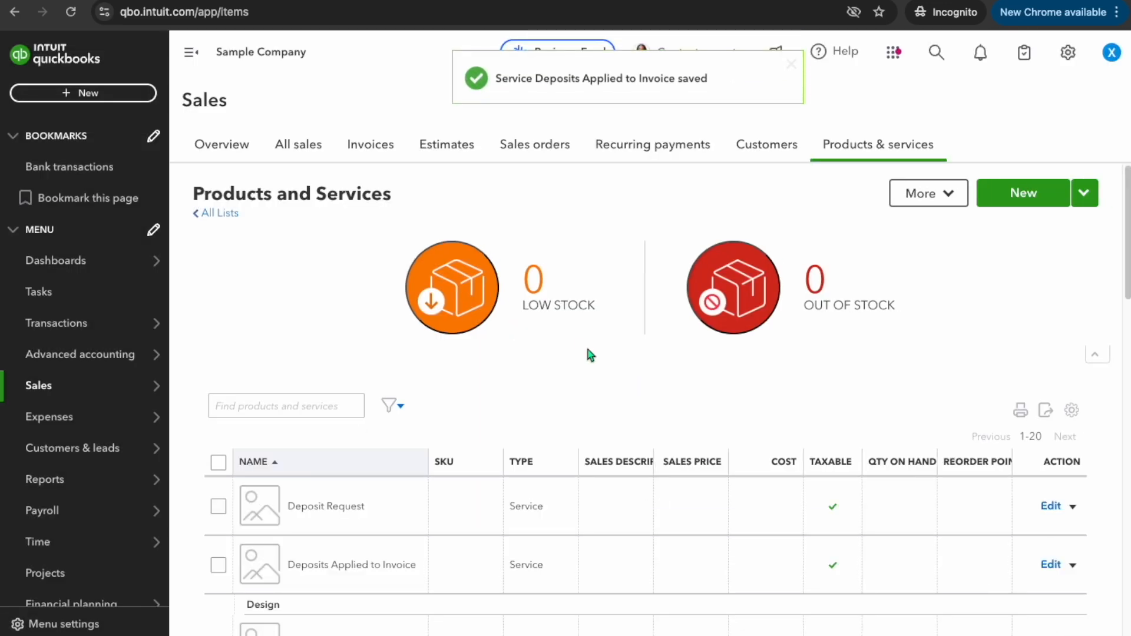
# Create a new invoice and choose Amy's Bird Sanctuary as the customer
pyautogui.scroll(-2, 590, 354)
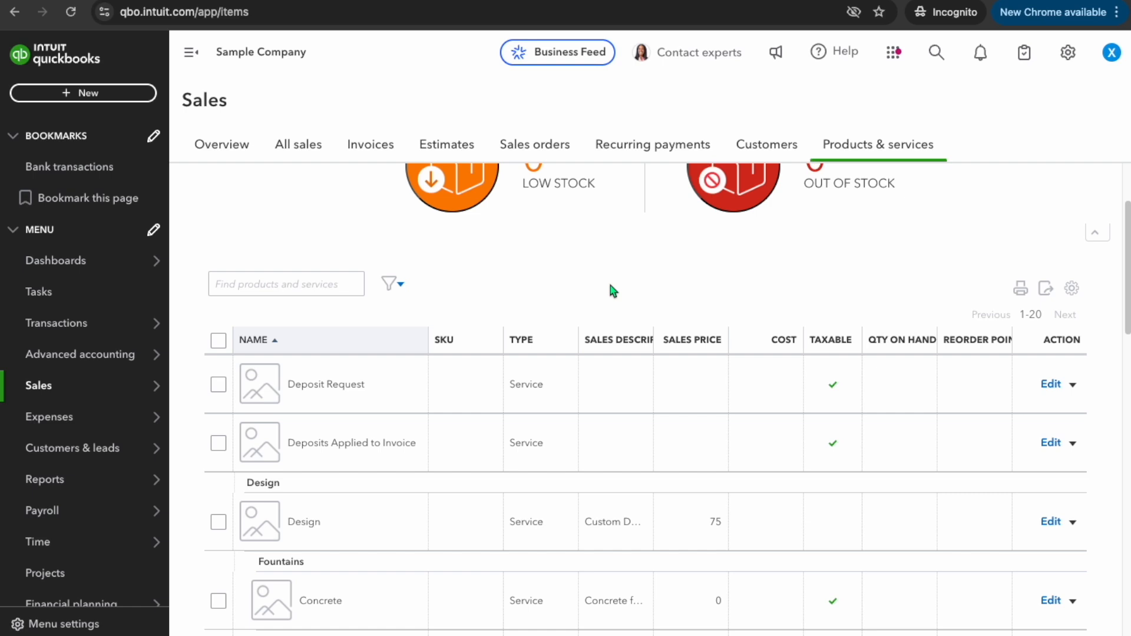
pyautogui.scroll(2, 611, 285)
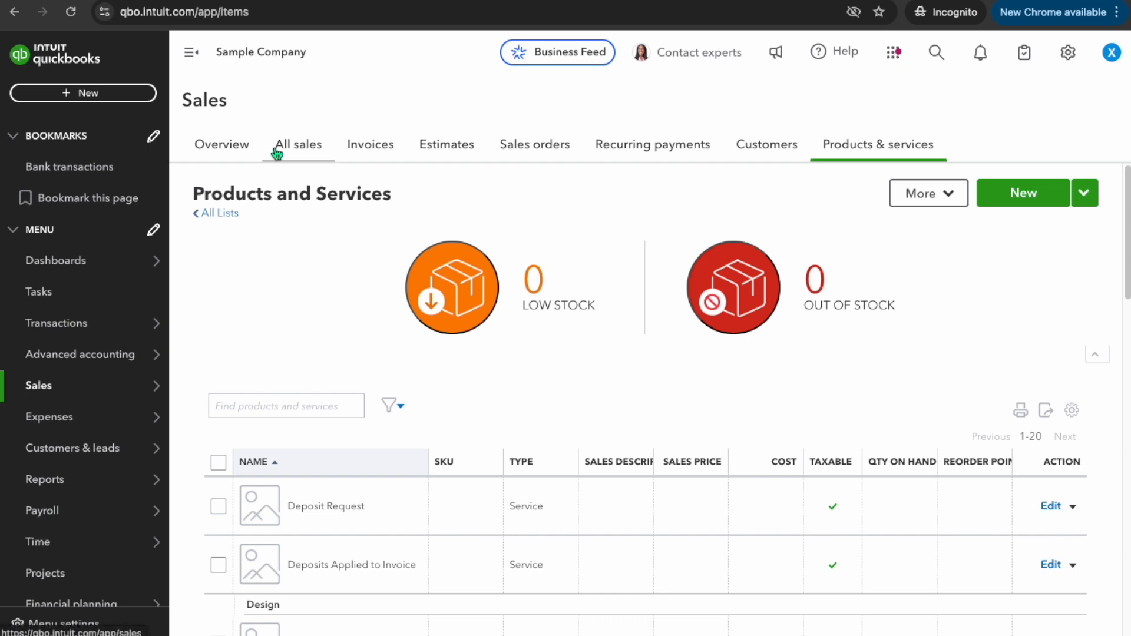
pyautogui.click(86, 93)
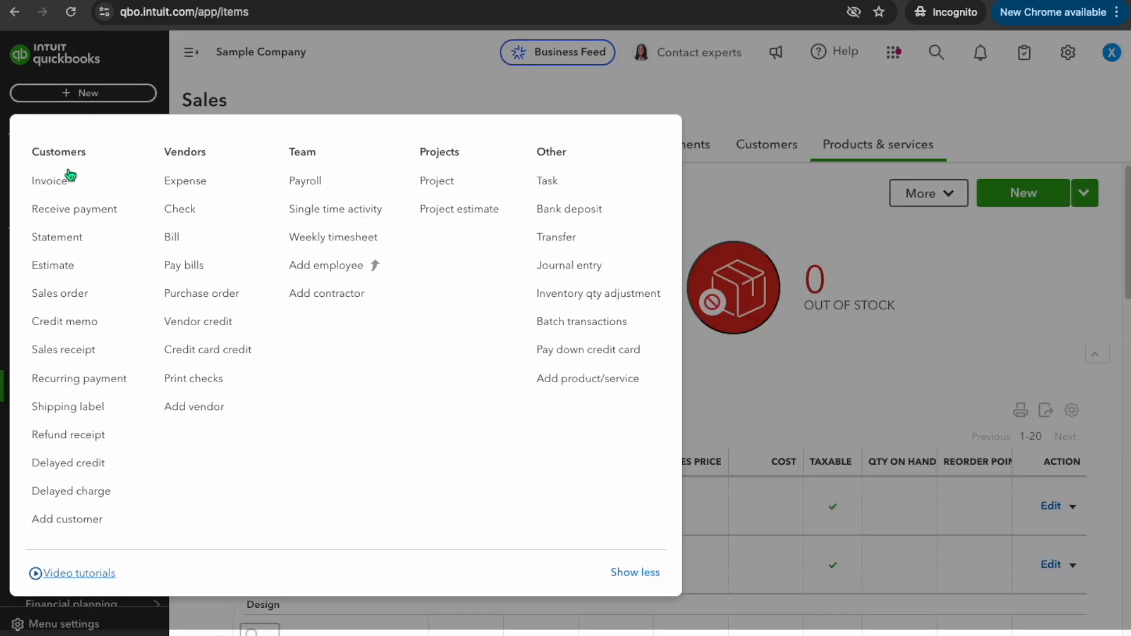
pyautogui.click(61, 182)
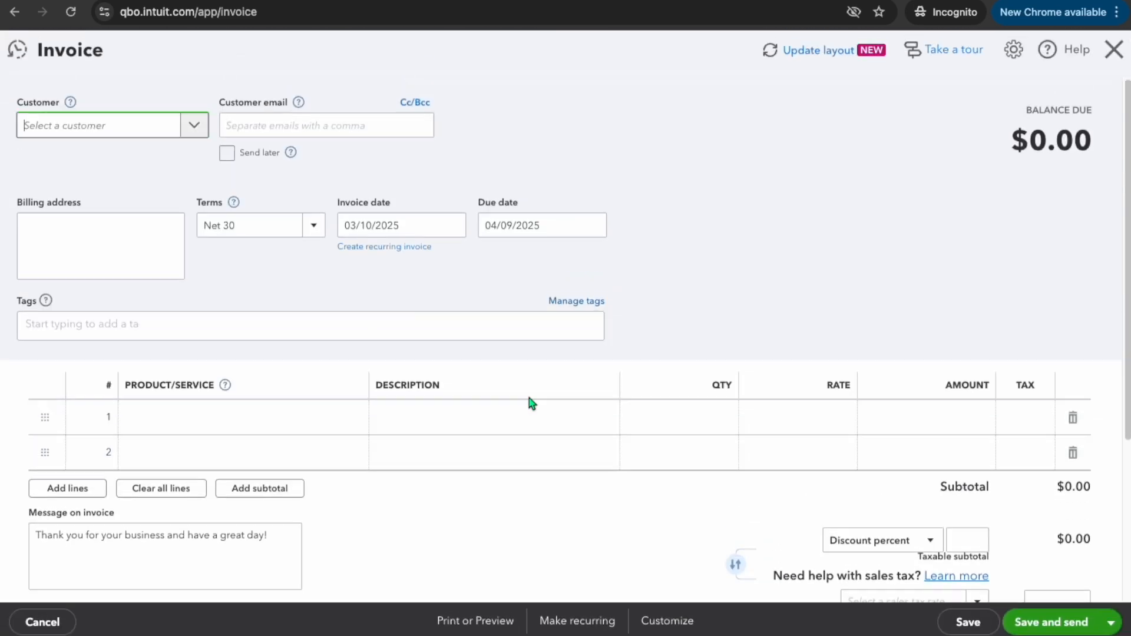
pyautogui.click(191, 124)
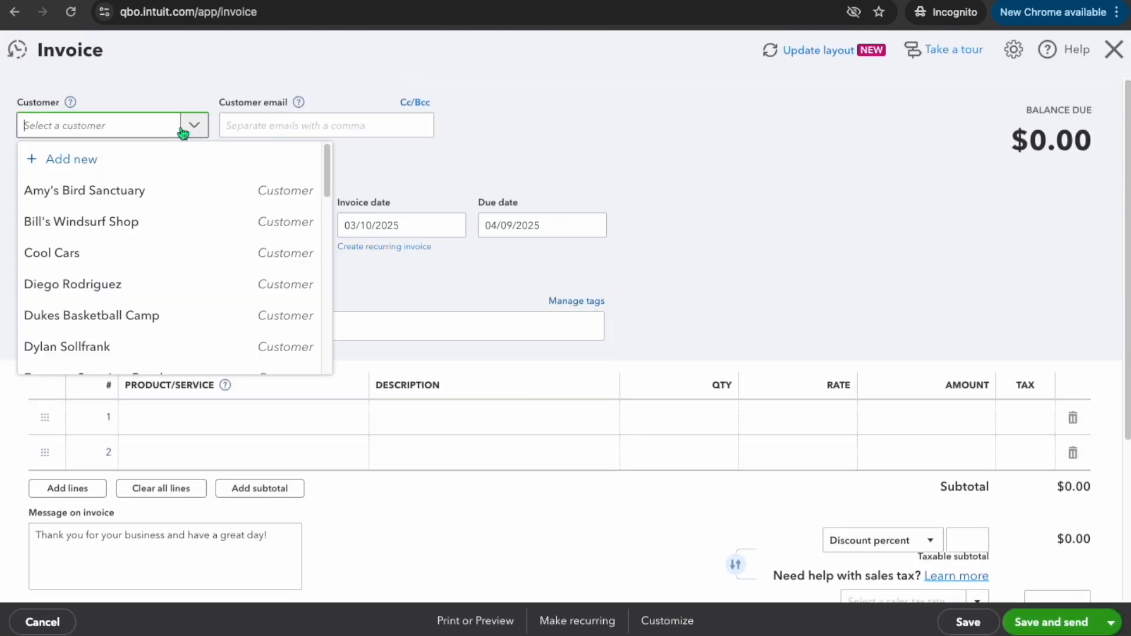
pyautogui.click(127, 192)
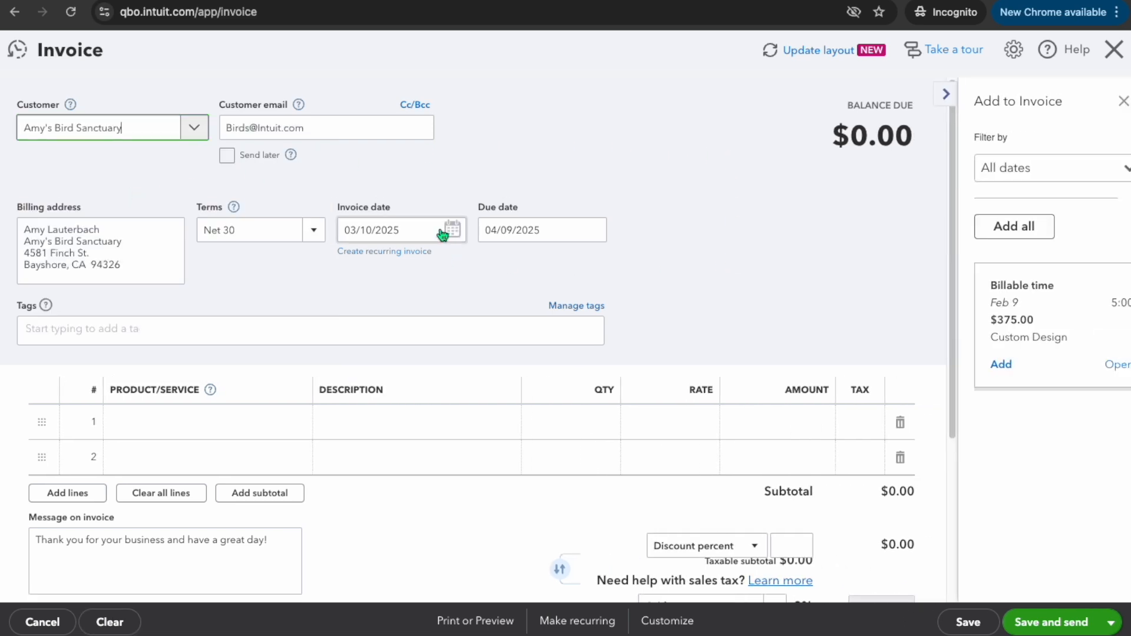
# Set the invoice date to 02/10/2025 and close the Add to Invoice panel
pyautogui.click(399, 234)
pyautogui.click(451, 229)
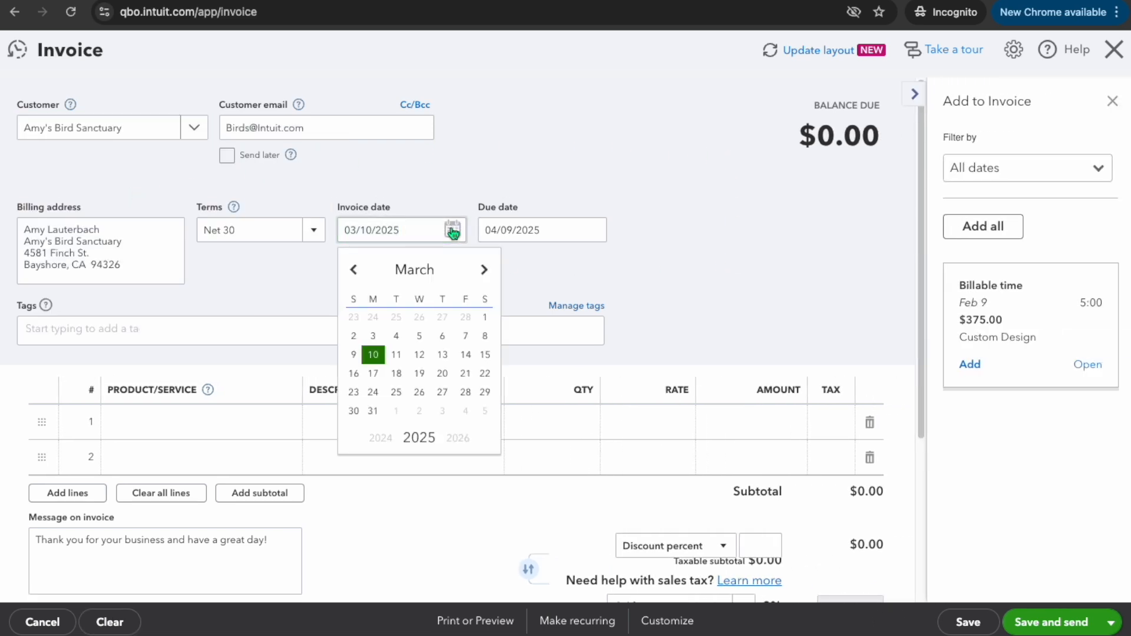
pyautogui.click(354, 270)
pyautogui.click(373, 354)
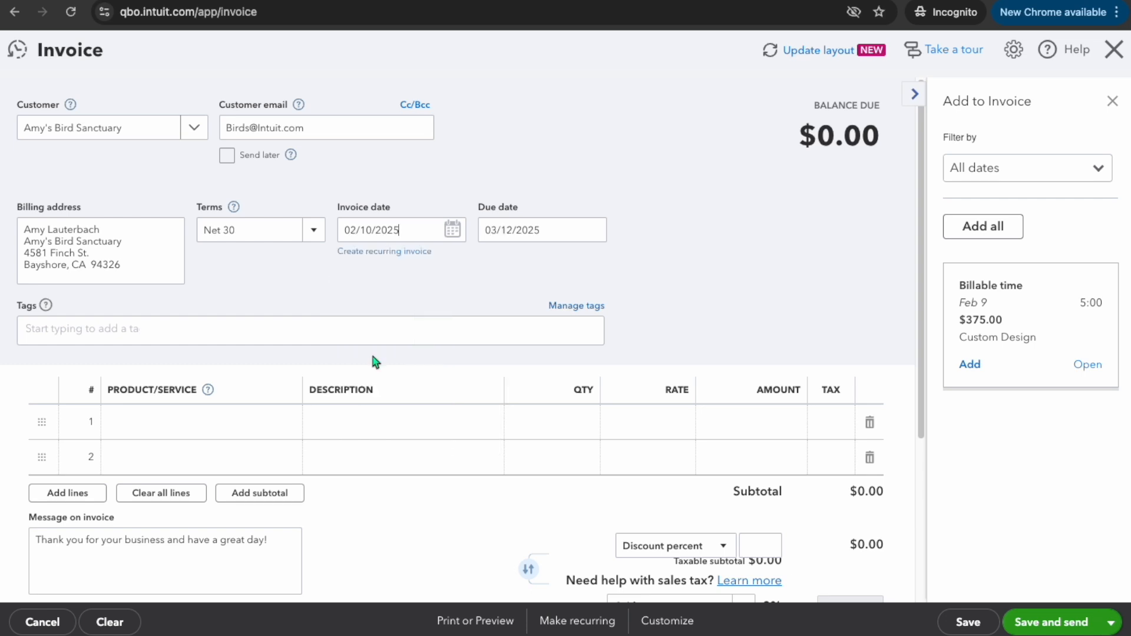
pyautogui.click(1113, 101)
pyautogui.scroll(-2, 734, 242)
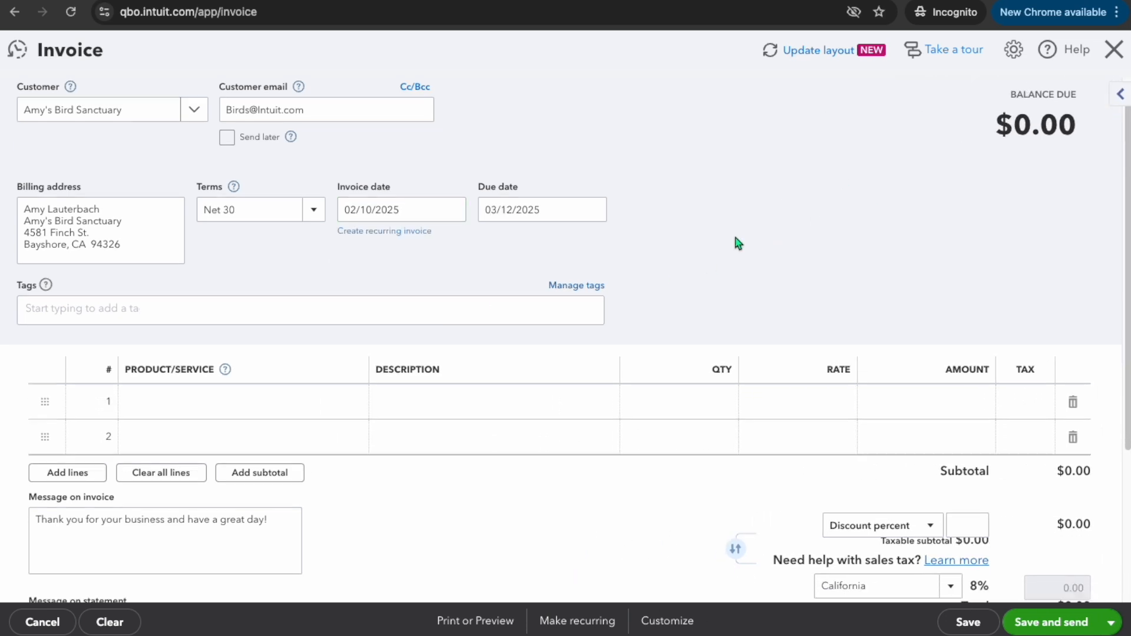
# Add the Deposit Request service as the first line of the invoice
pyautogui.click(303, 313)
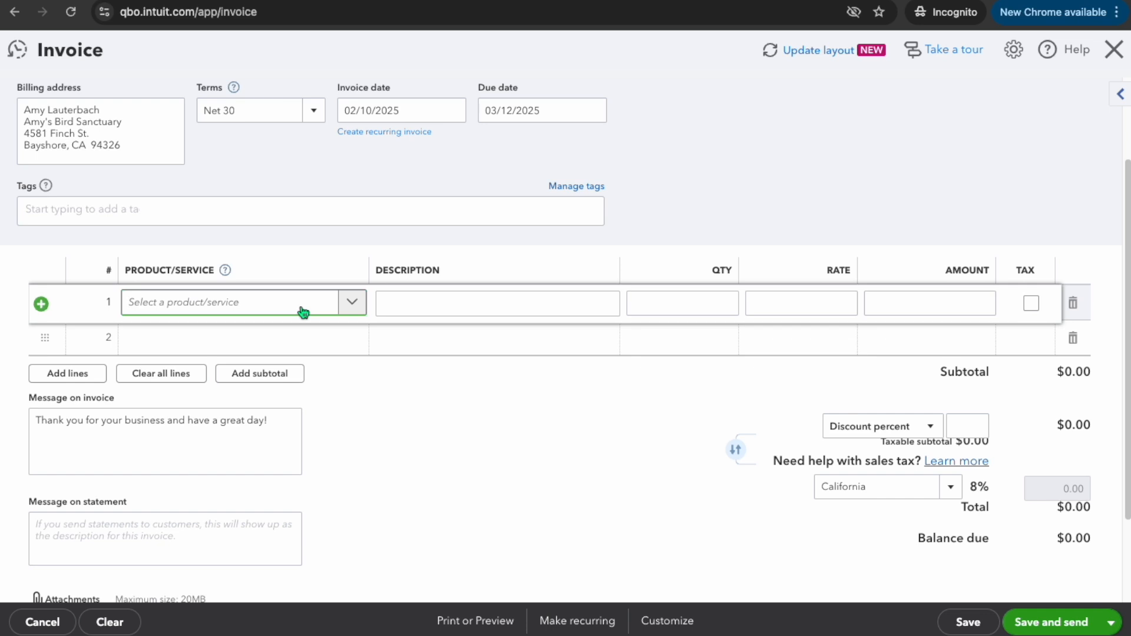
pyautogui.write('de')
pyautogui.press('BackSpace')
pyautogui.write('e')
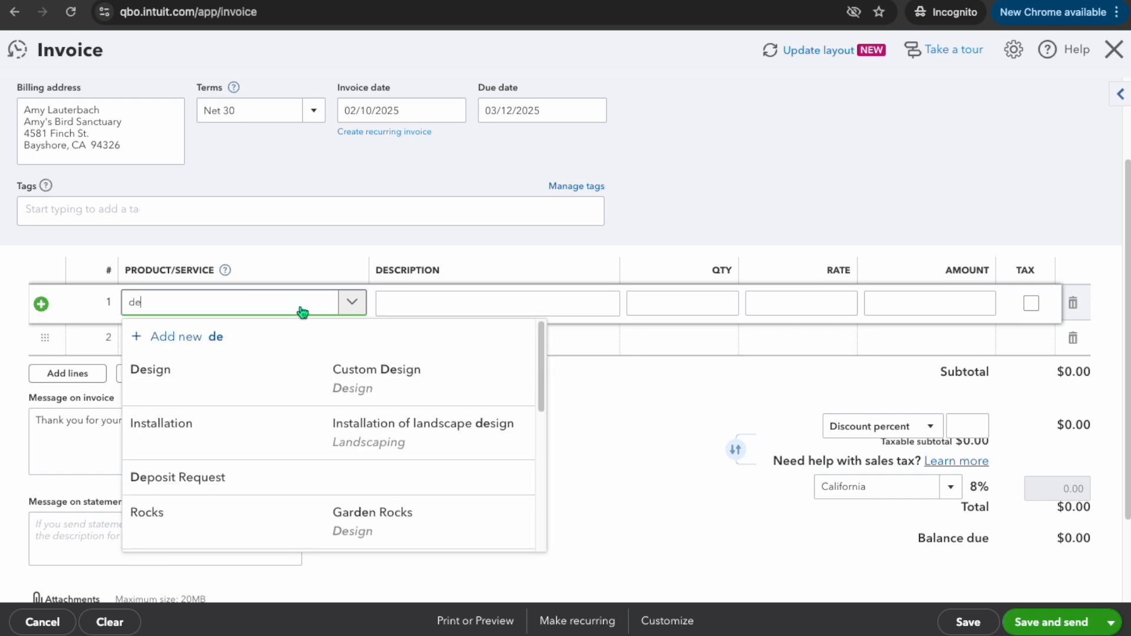
pyautogui.write('p')
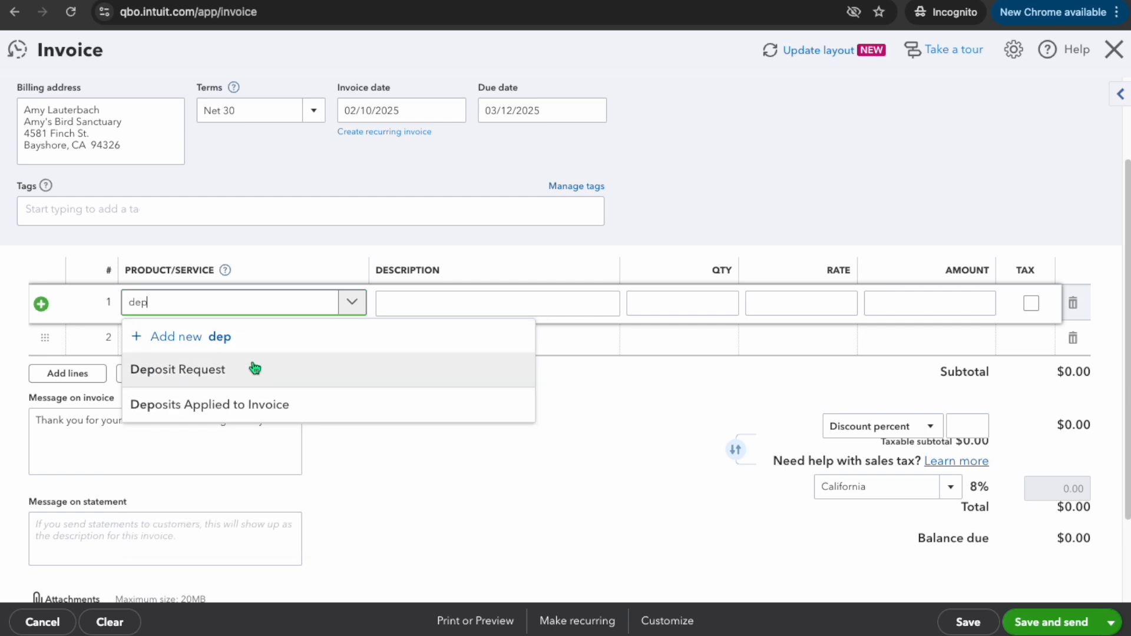
pyautogui.click(236, 379)
# Describe the line as "Deposit for Future Design Work" and set its amount to 5000
pyautogui.click(439, 303)
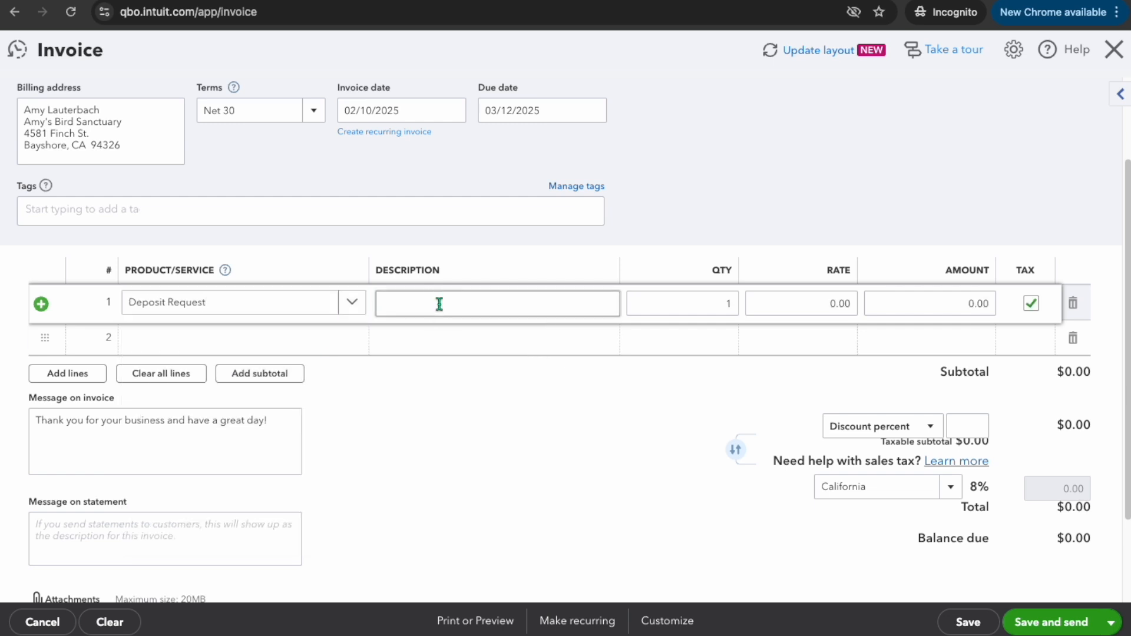
pyautogui.write('Deposit for Future Design Work')
pyautogui.press('Tab')
pyautogui.press('Tab')
pyautogui.press('Tab')
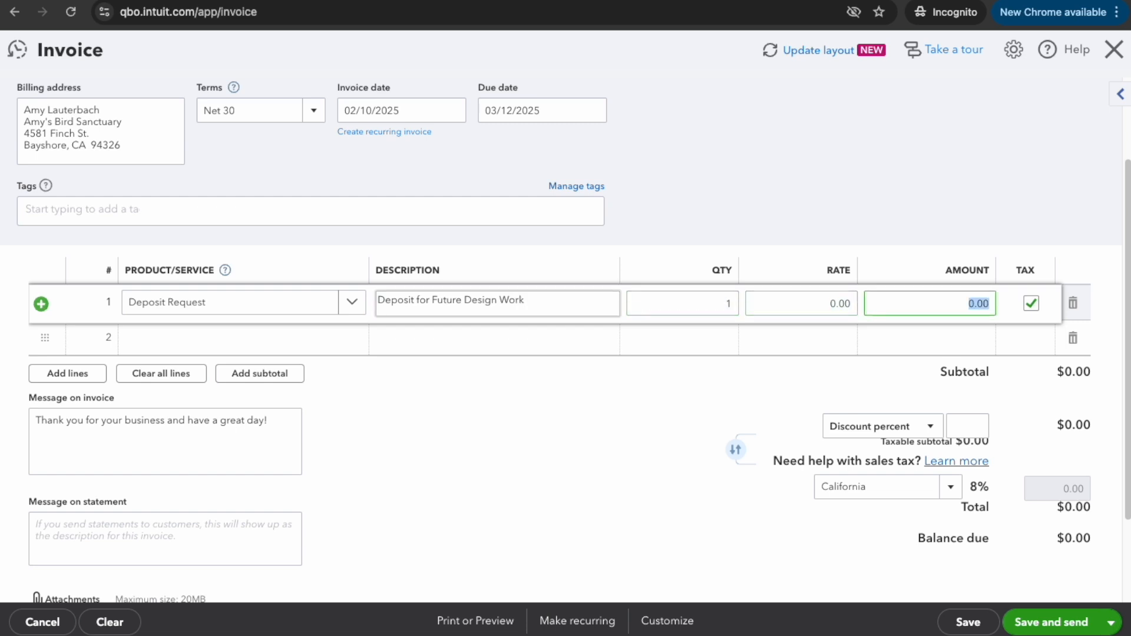
pyautogui.write('5000')
pyautogui.click(567, 367)
# Make the deposit line non-taxable, then save and close the invoice
pyautogui.scroll(-1, 701, 384)
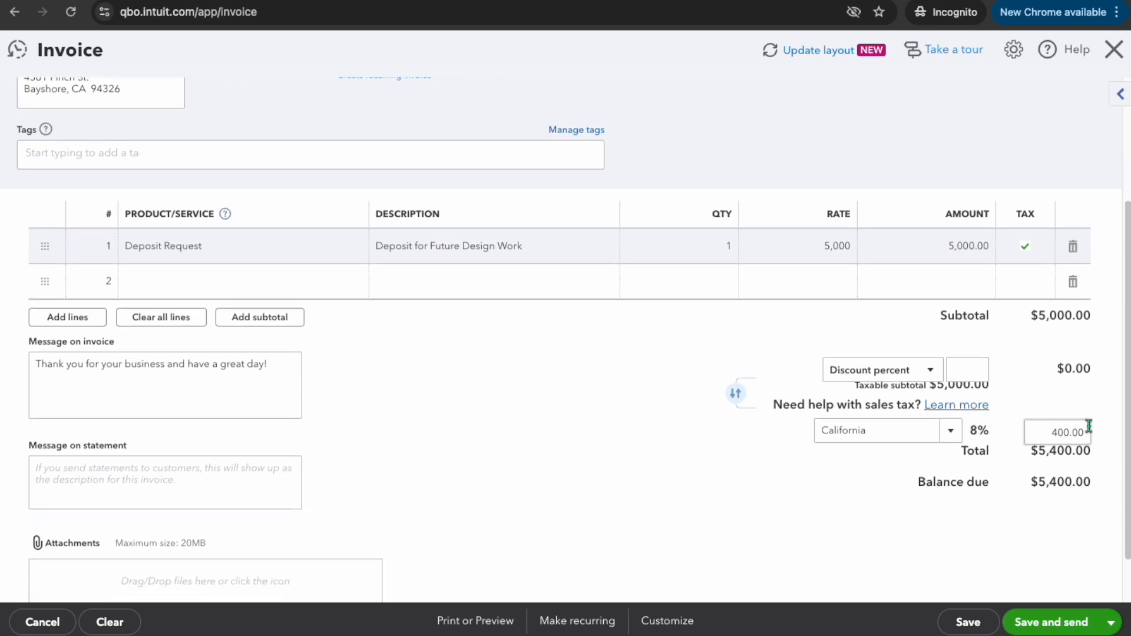
pyautogui.click(1026, 246)
pyautogui.click(1032, 248)
pyautogui.scroll(-1, 1112, 403)
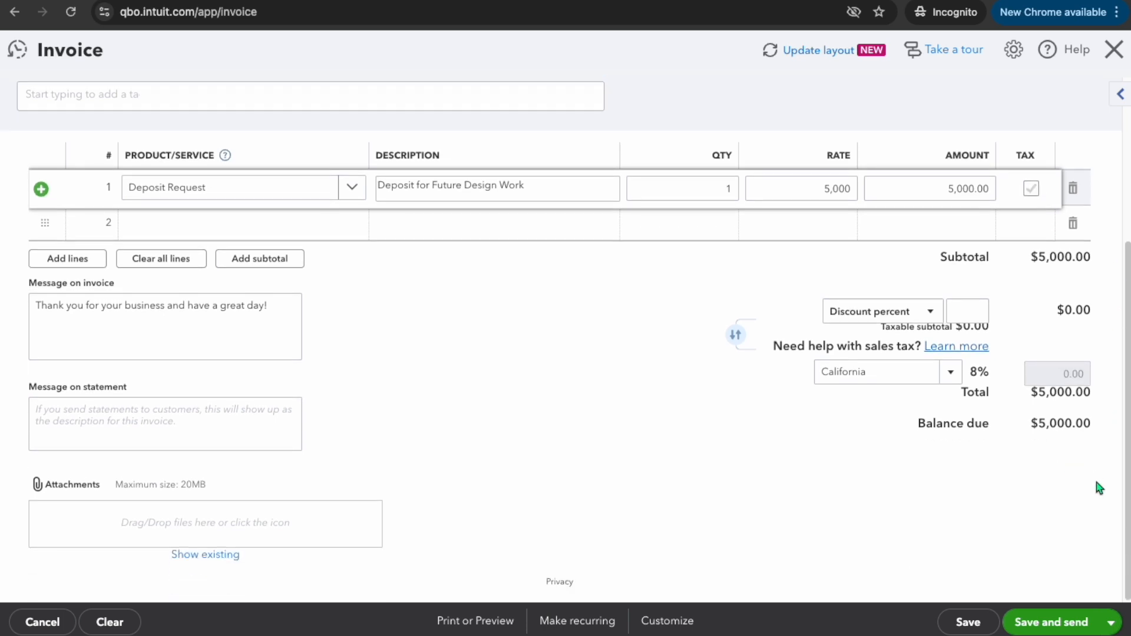
pyautogui.click(1112, 624)
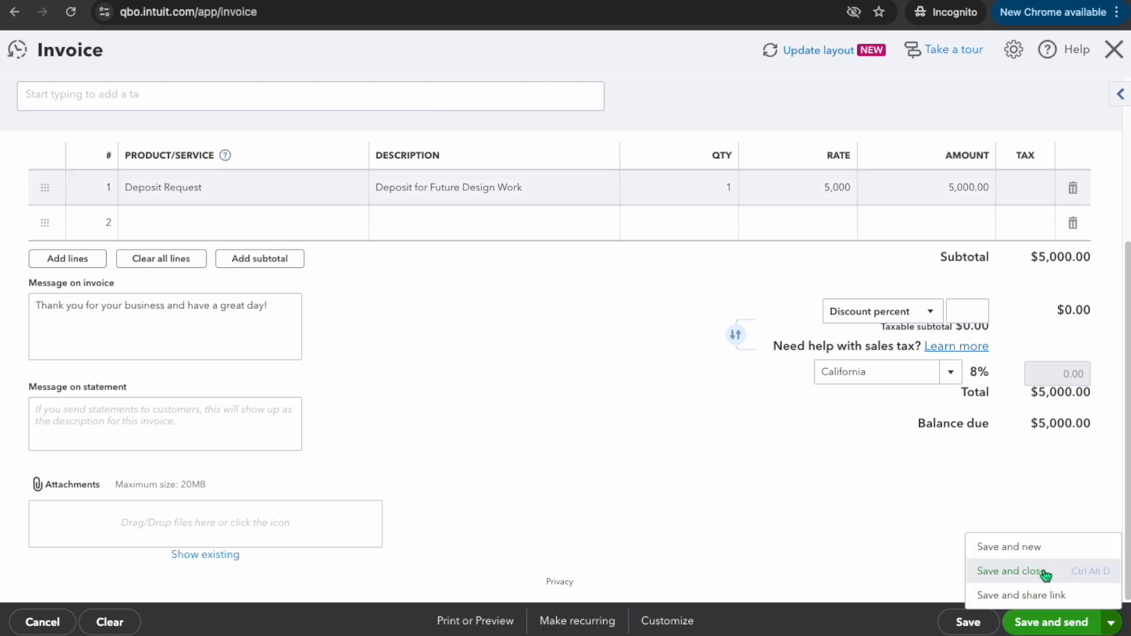
pyautogui.click(1010, 571)
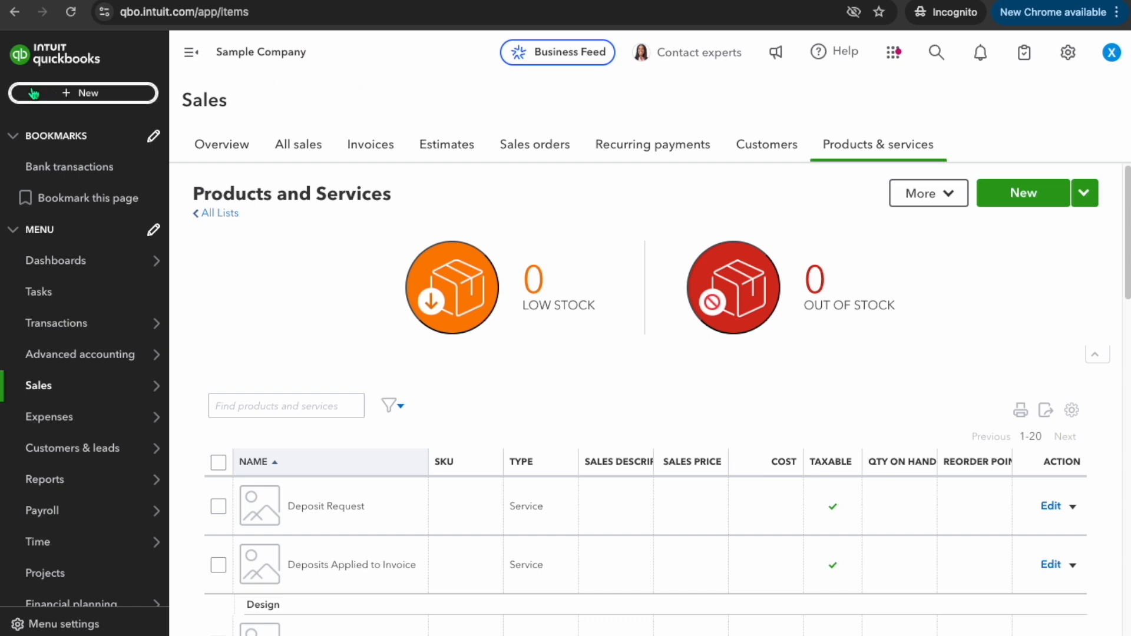
# Start receiving a payment and choose Amy's Bird Sanctuary as the customer
pyautogui.click(92, 93)
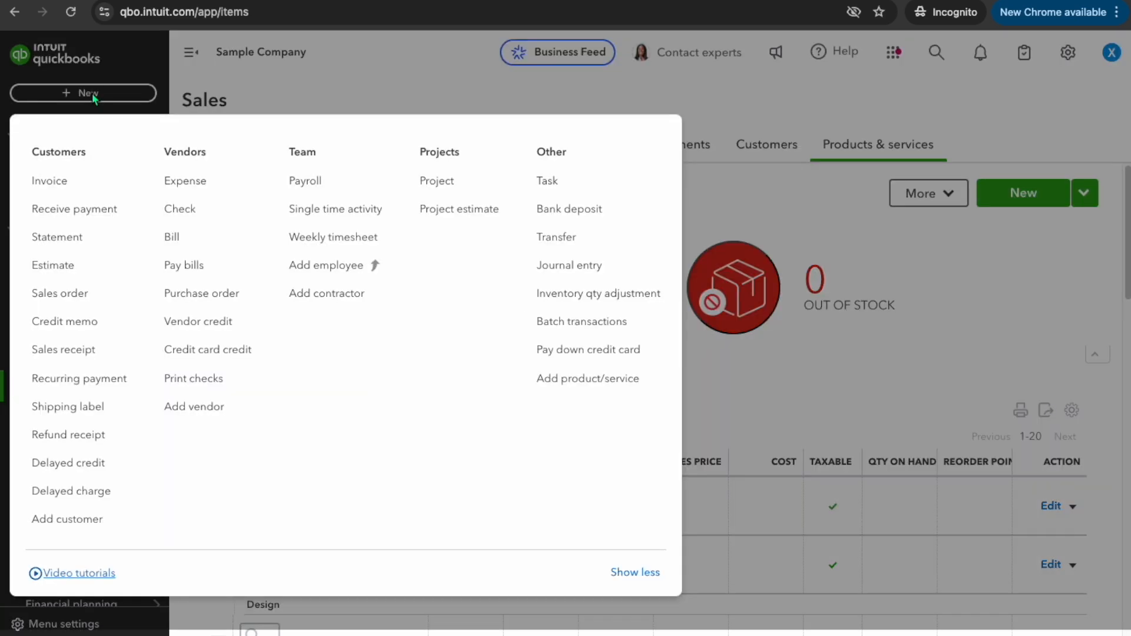
pyautogui.click(81, 206)
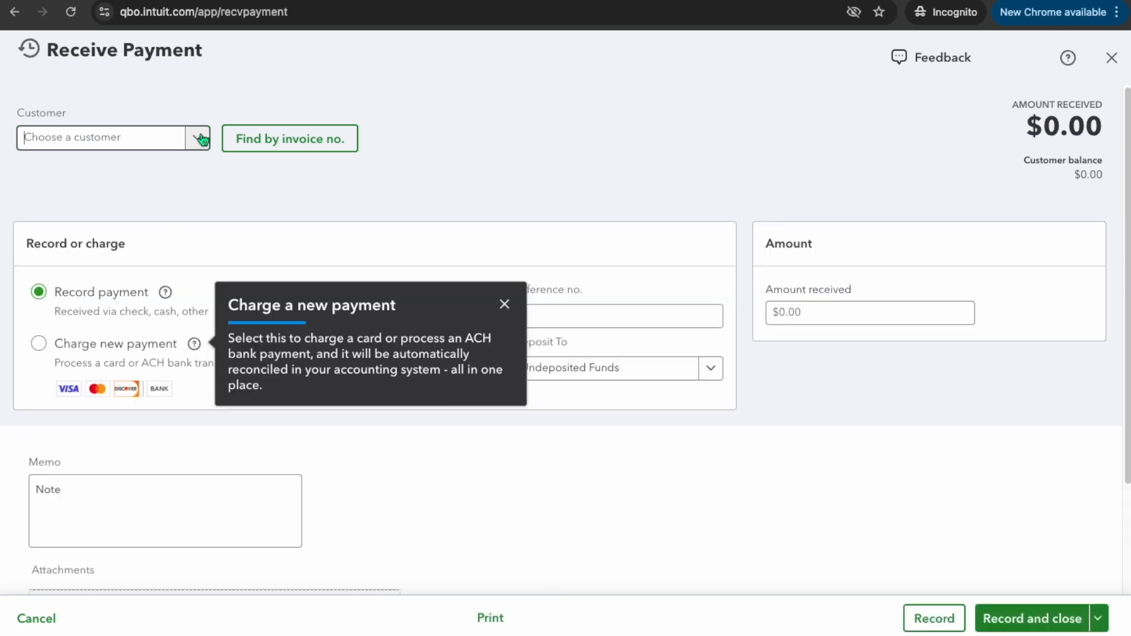
pyautogui.click(196, 138)
pyautogui.click(126, 194)
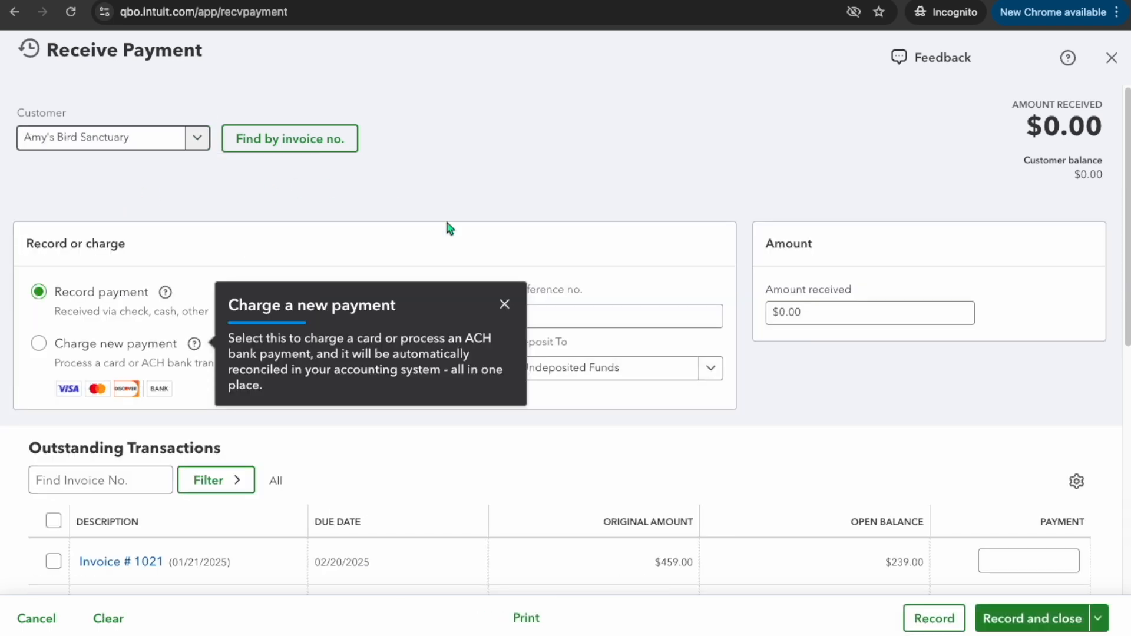
pyautogui.click(504, 304)
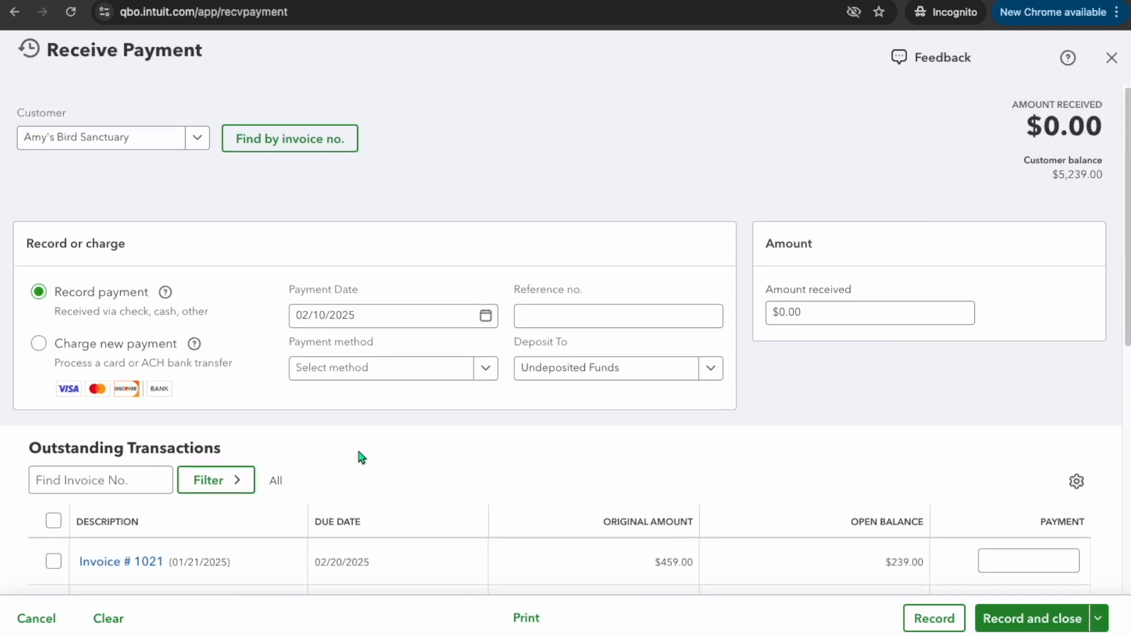
# Set the payment date to 02/10/2025
pyautogui.click(486, 317)
pyautogui.click(310, 360)
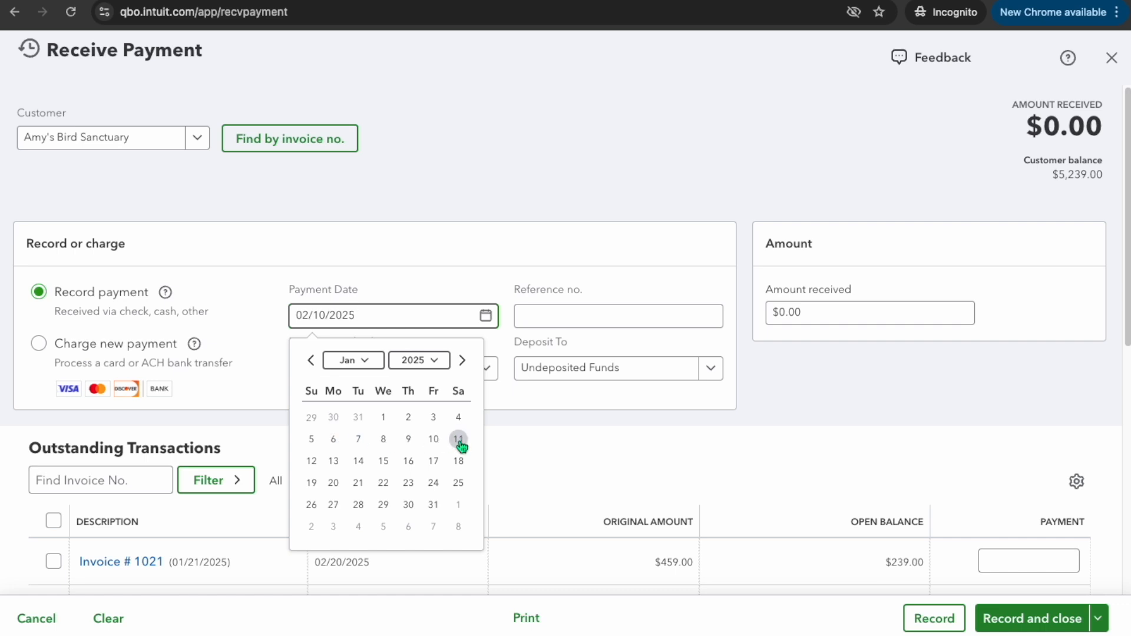
pyautogui.click(461, 360)
pyautogui.click(336, 462)
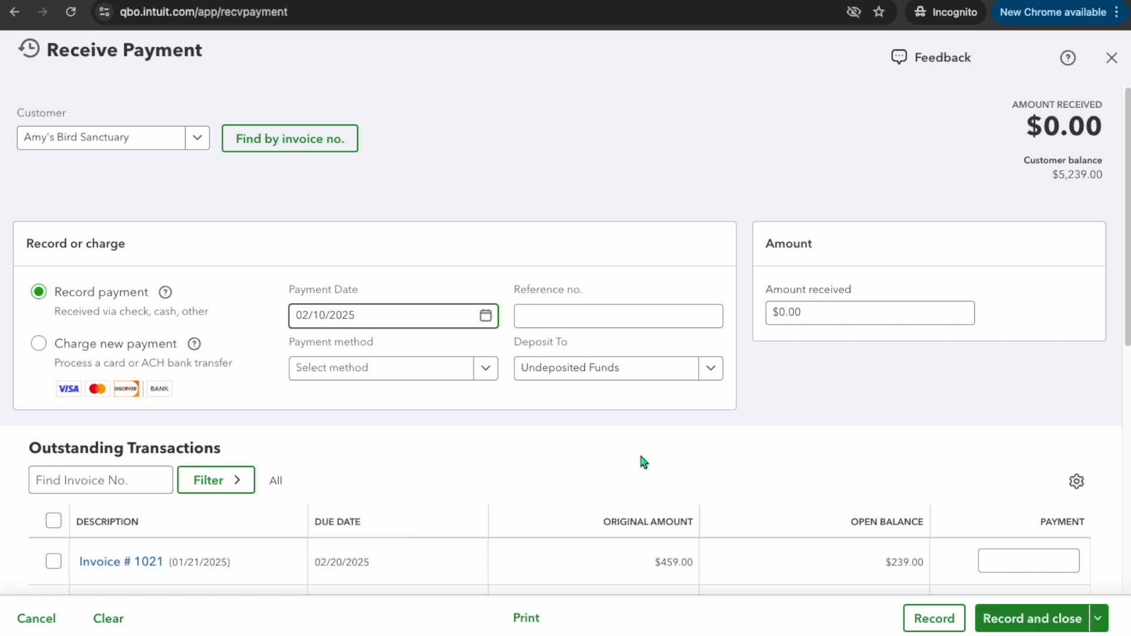
# Enter reference number 1002 and set the payment method to Check
pyautogui.scroll(-2, 631, 412)
pyautogui.click(553, 246)
pyautogui.write('1002')
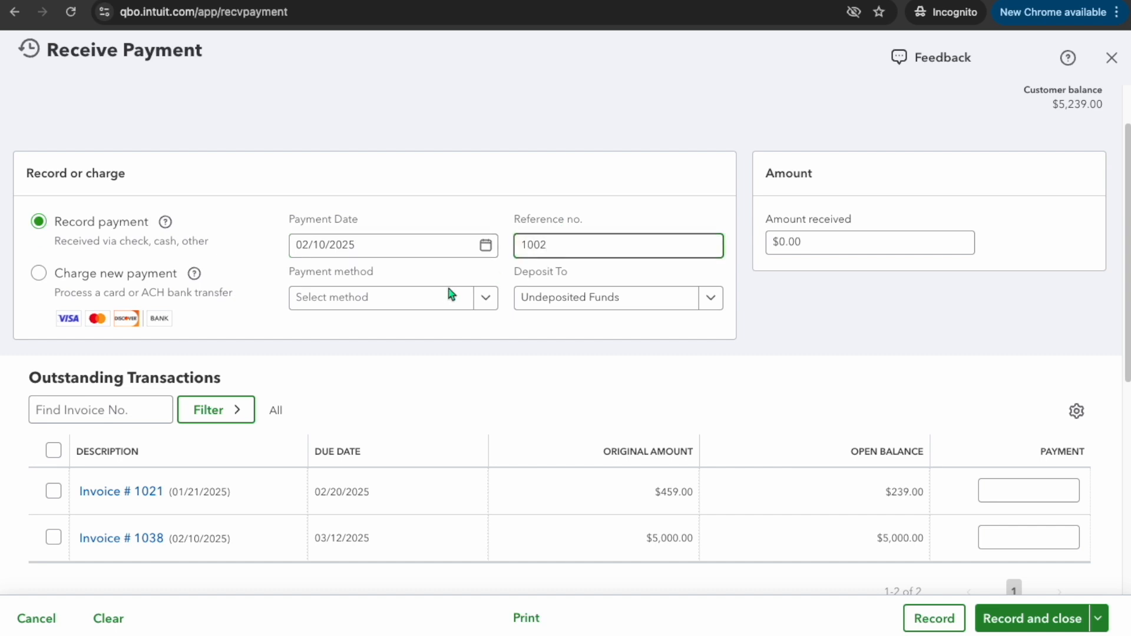
pyautogui.click(487, 297)
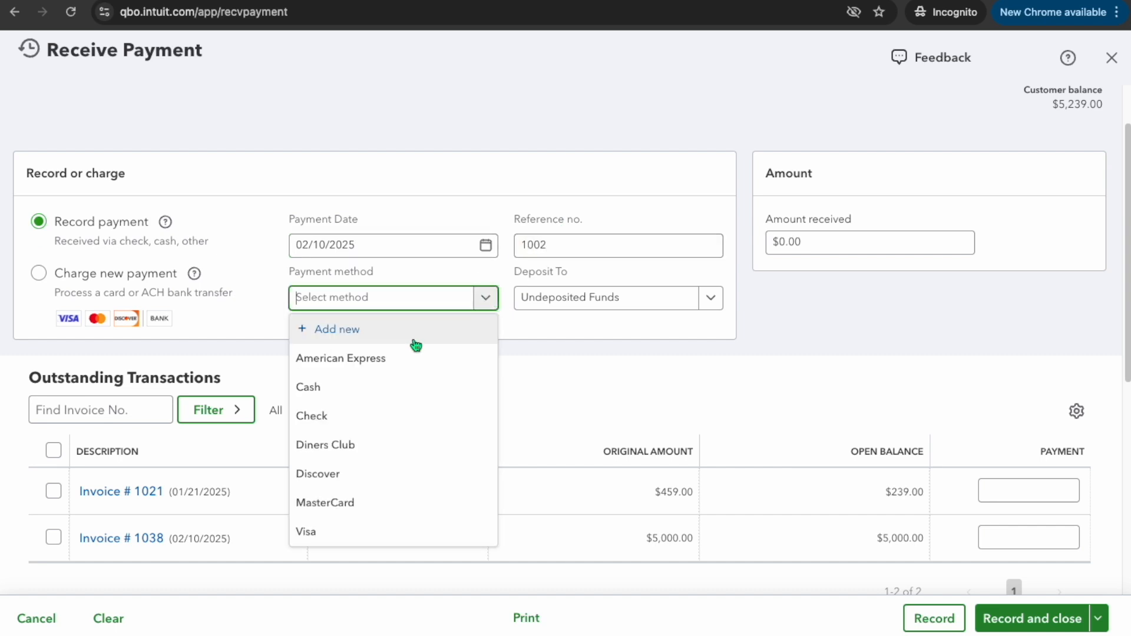
pyautogui.click(324, 416)
# Set the amount received to 5000, applied to the deposit invoice, and record and close the payment
pyautogui.click(876, 248)
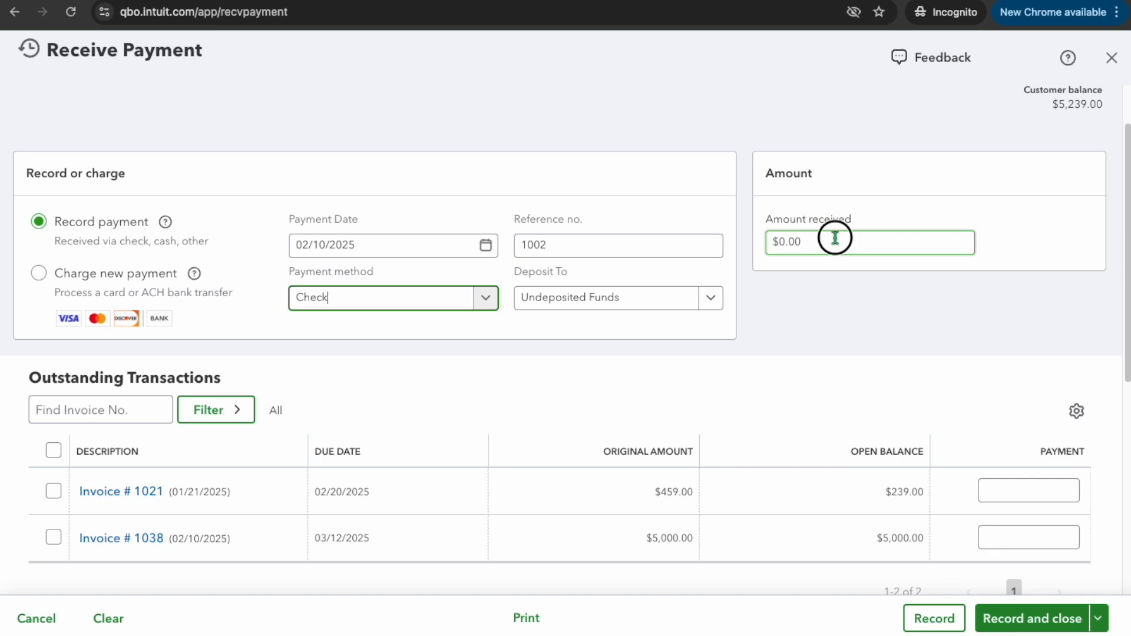
pyautogui.write('5000')
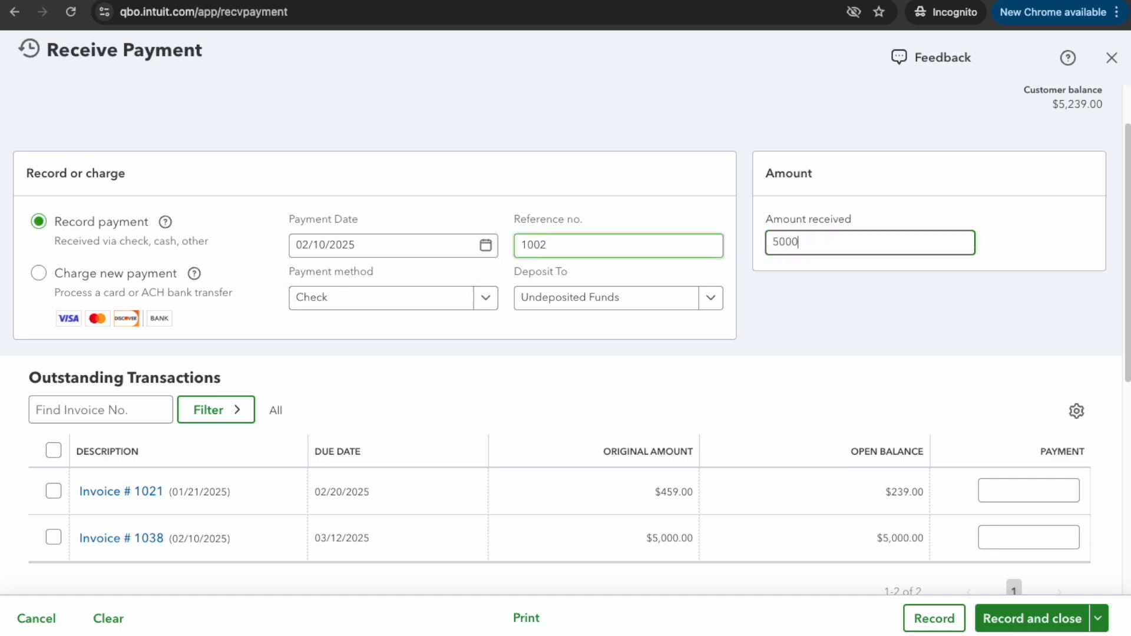
pyautogui.click(806, 382)
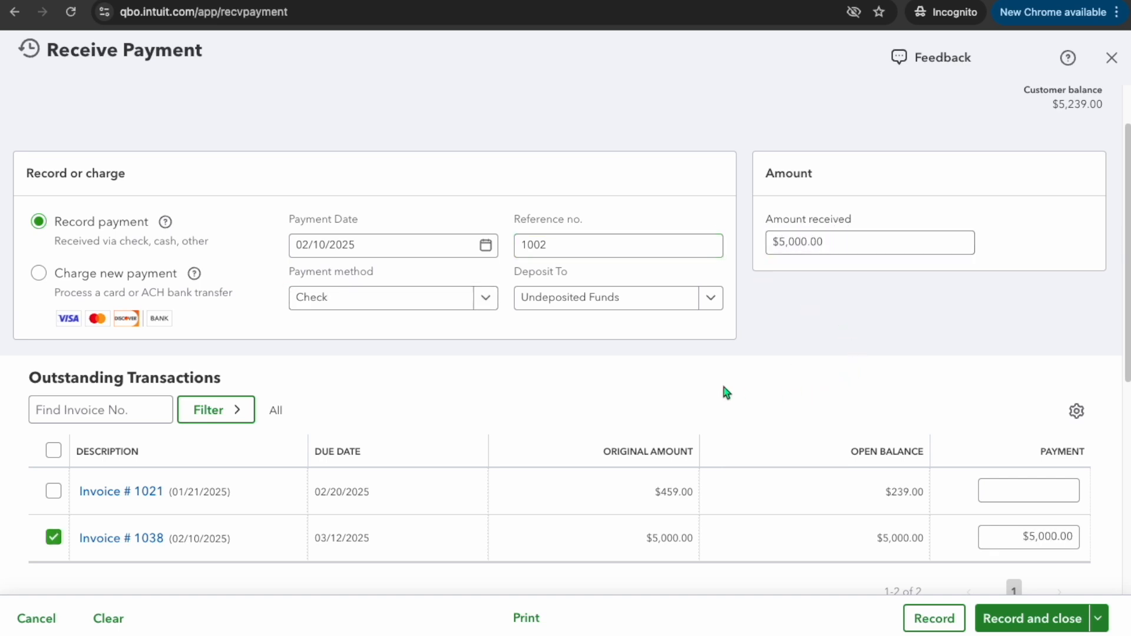
pyautogui.scroll(-5, 734, 388)
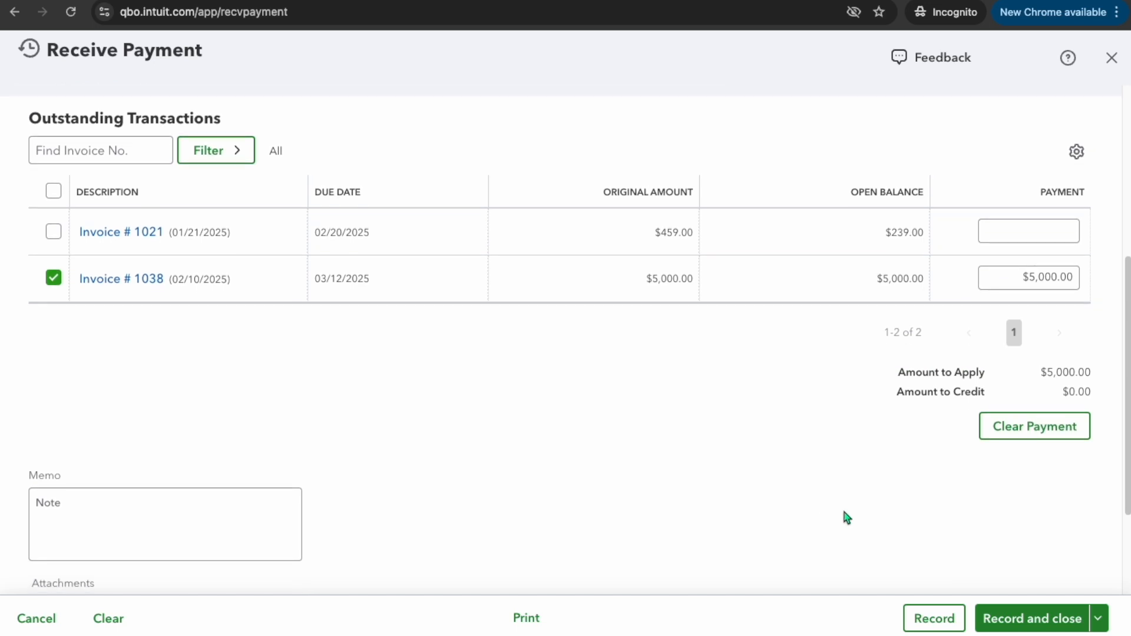
pyautogui.click(1050, 626)
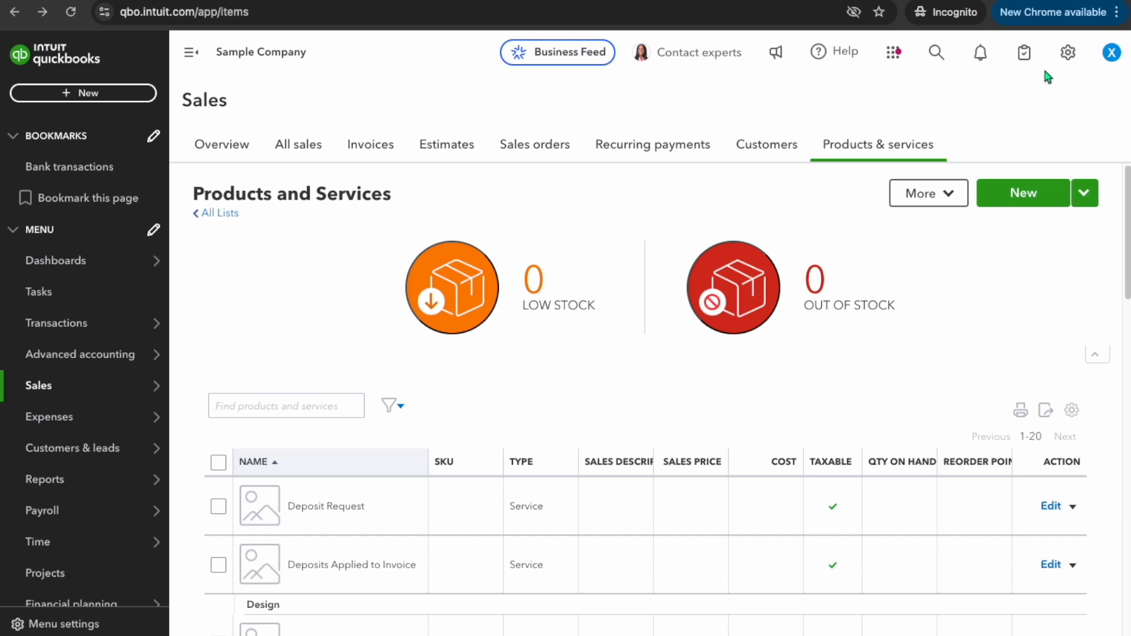
# Open the register of the Customer Deposits - Deferred Revenue account from the chart of accounts
pyautogui.click(1069, 54)
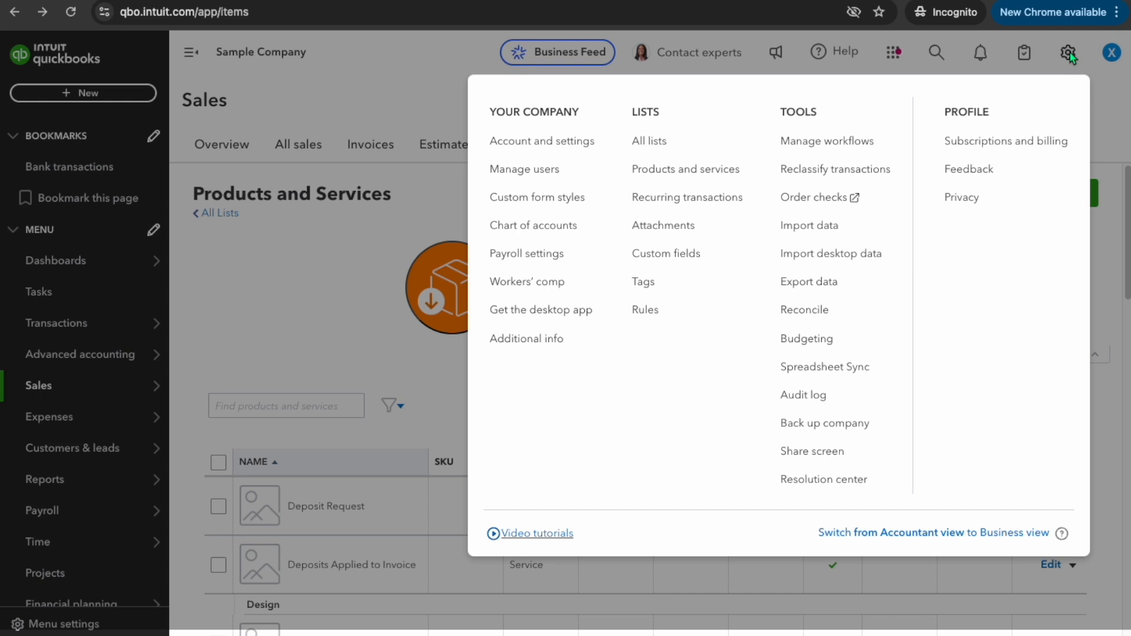
pyautogui.click(545, 227)
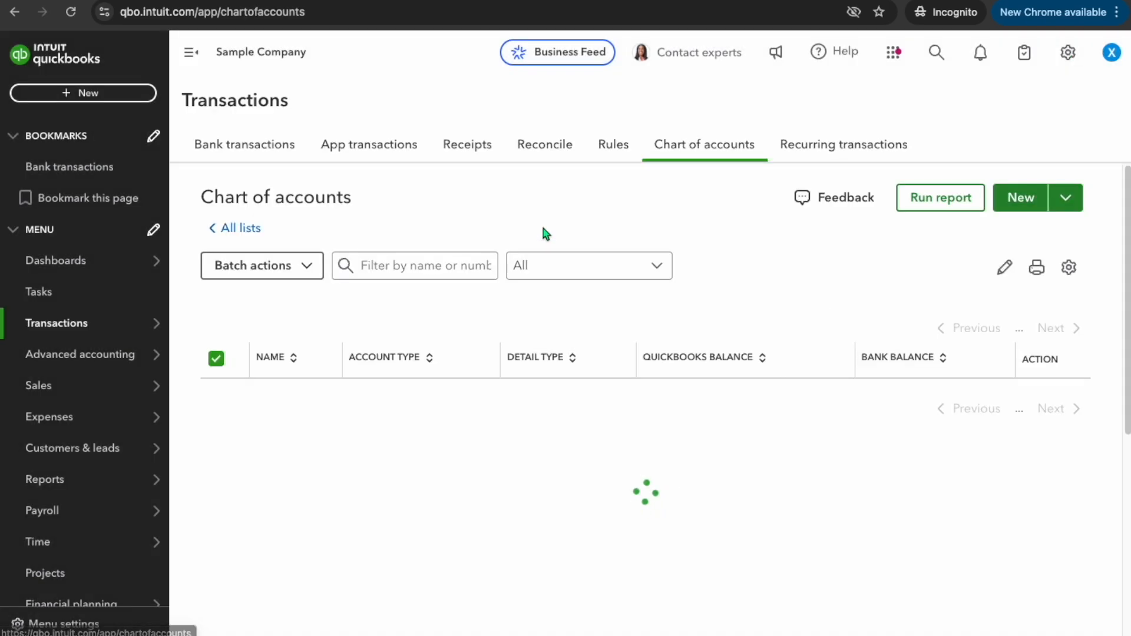
pyautogui.click(433, 267)
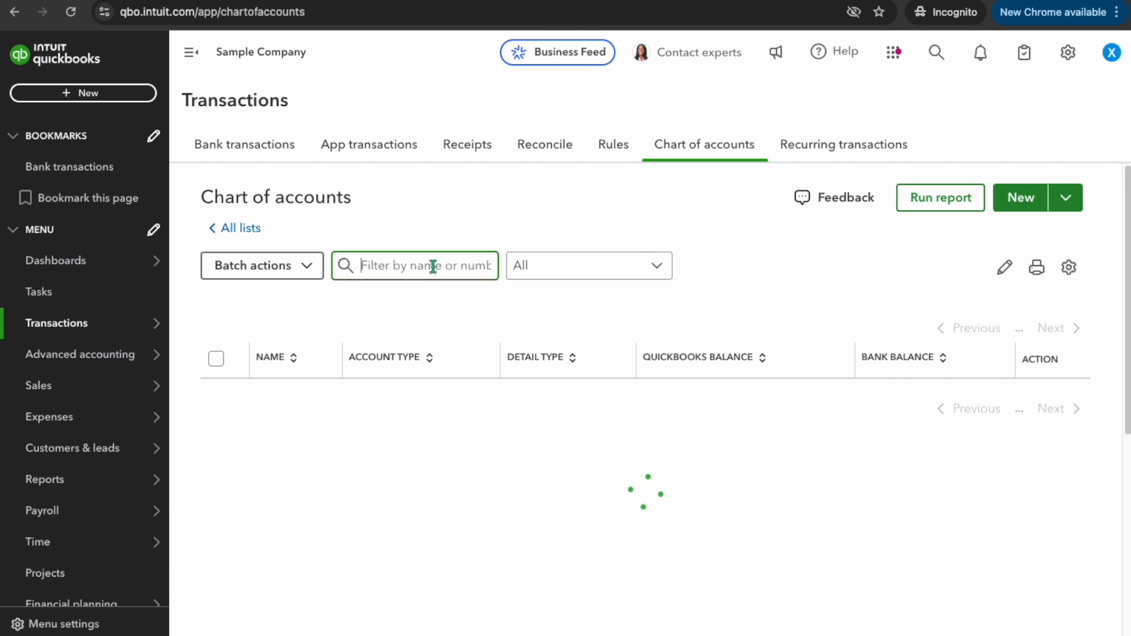
pyautogui.write('cus')
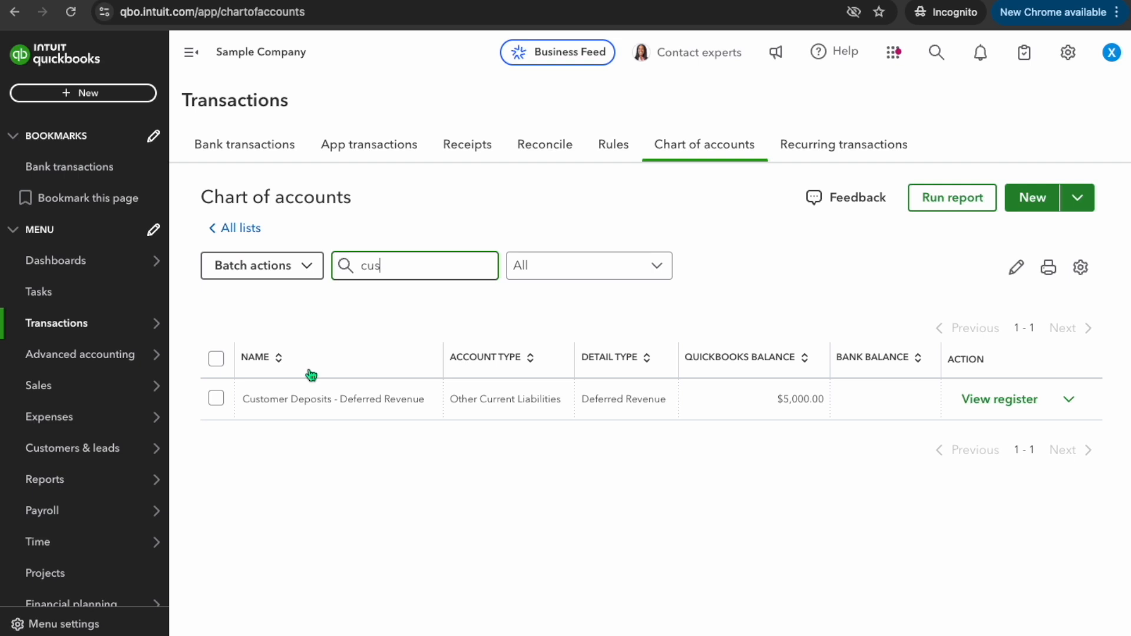
pyautogui.click(999, 405)
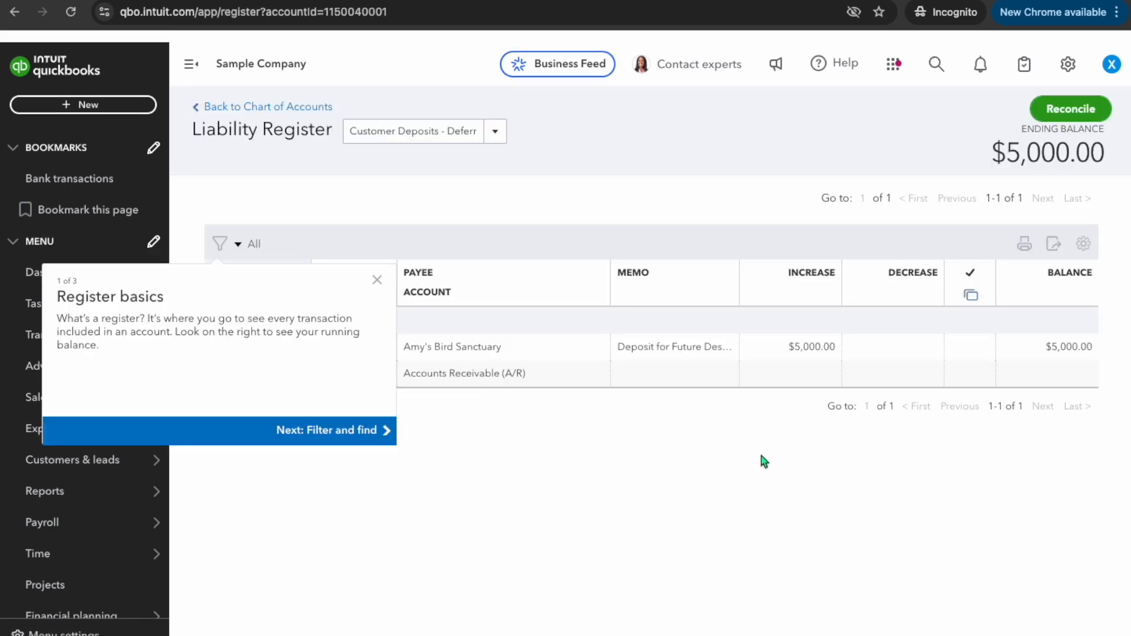
pyautogui.click(376, 281)
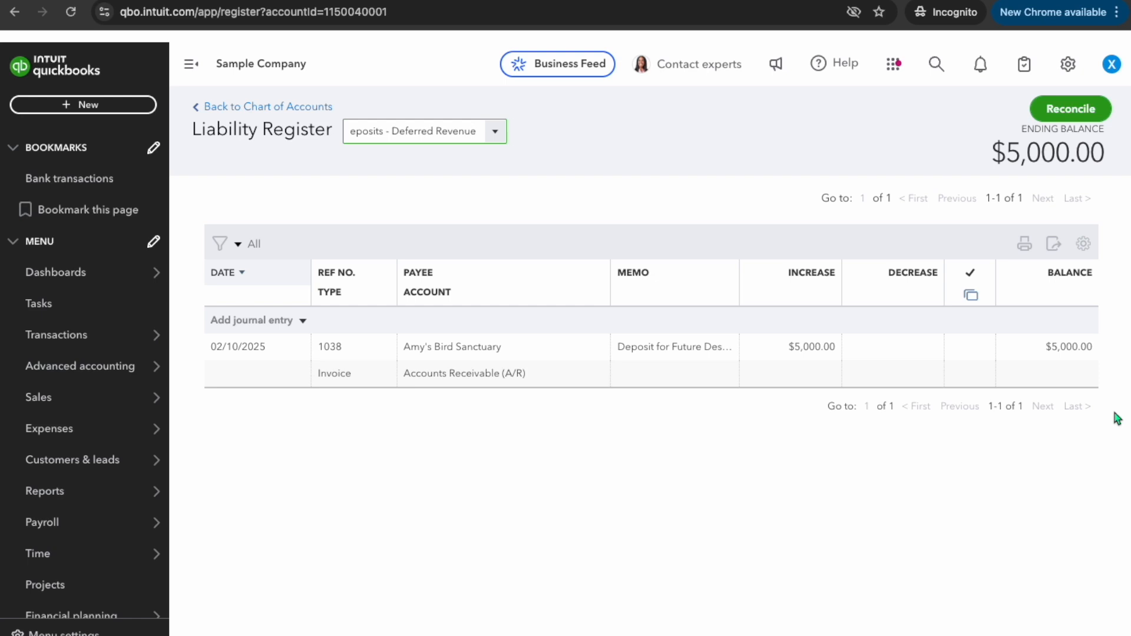
# Create a new invoice and set its date to 03/10/2025
pyautogui.click(52, 69)
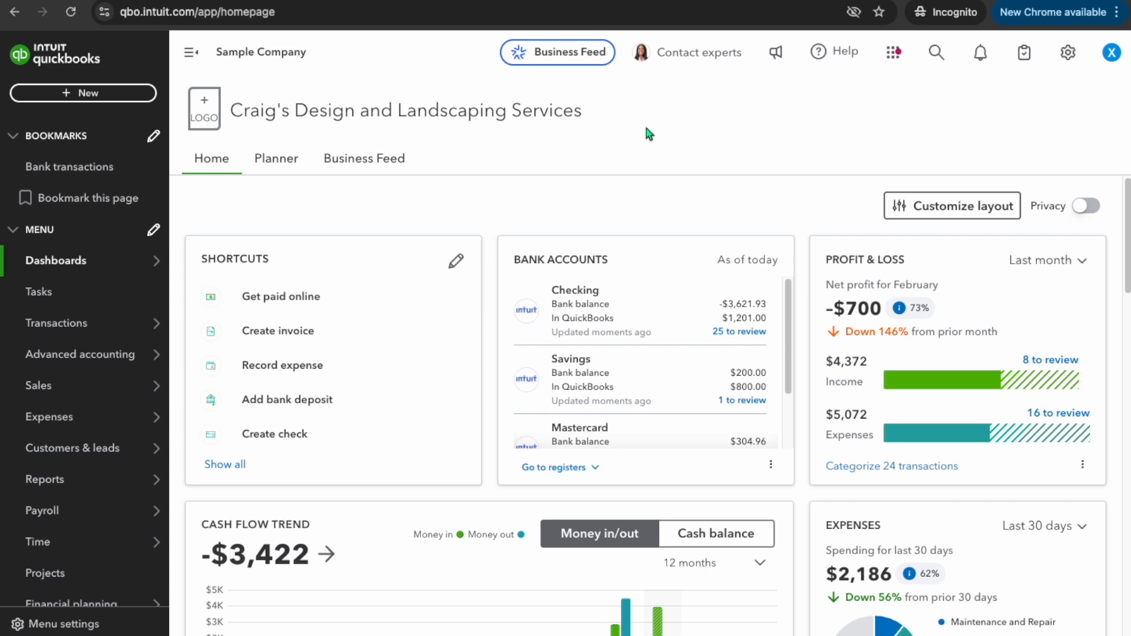
pyautogui.click(83, 93)
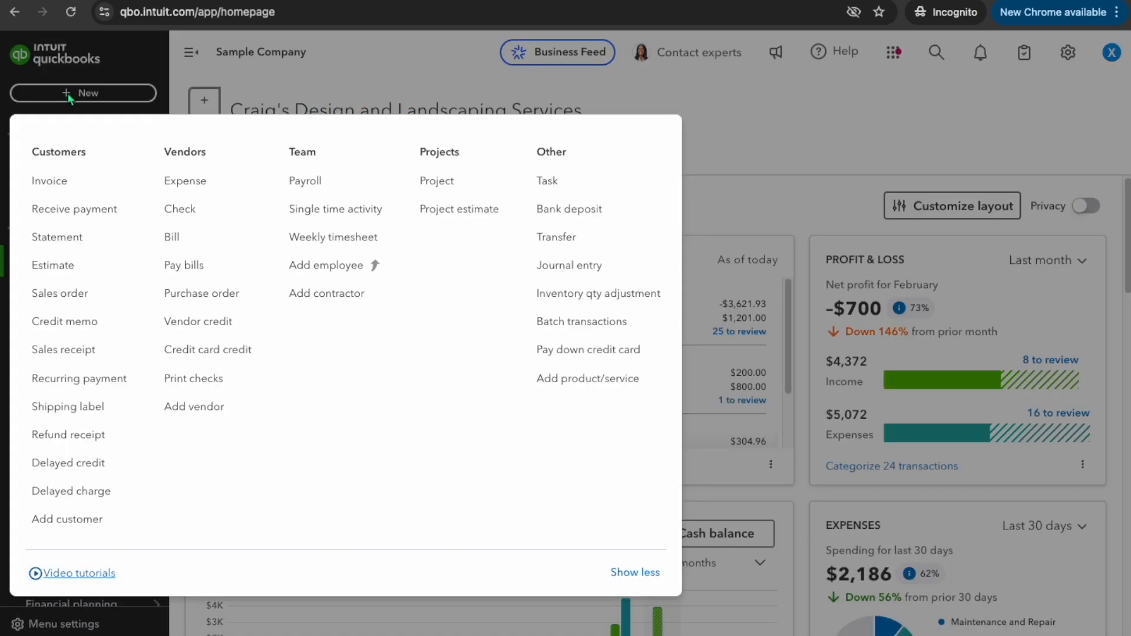
pyautogui.click(52, 186)
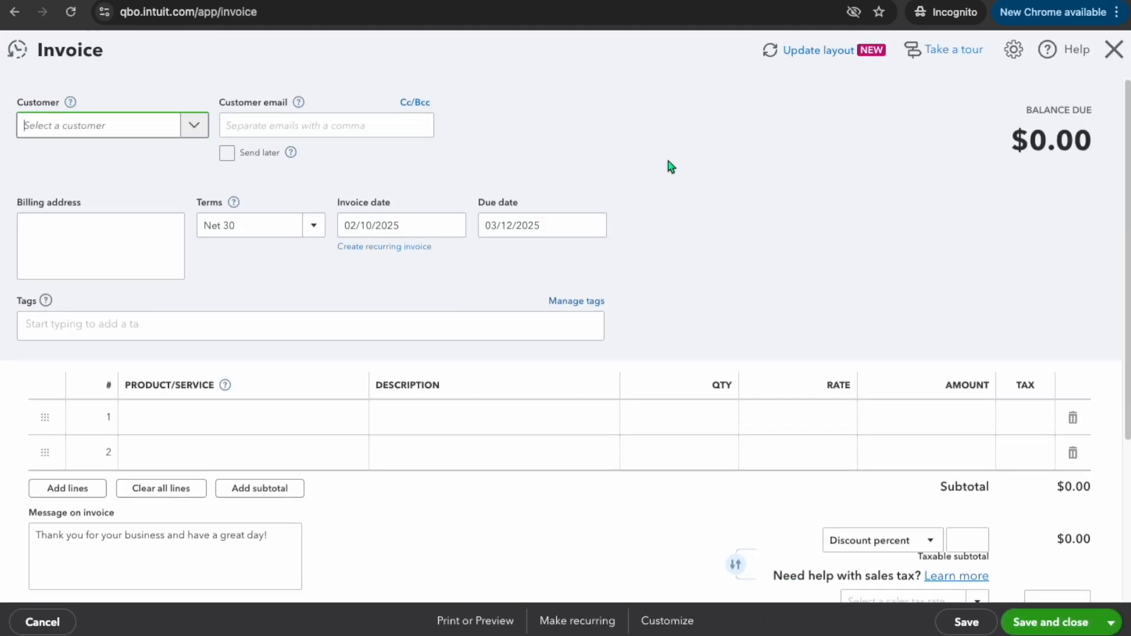
pyautogui.click(452, 225)
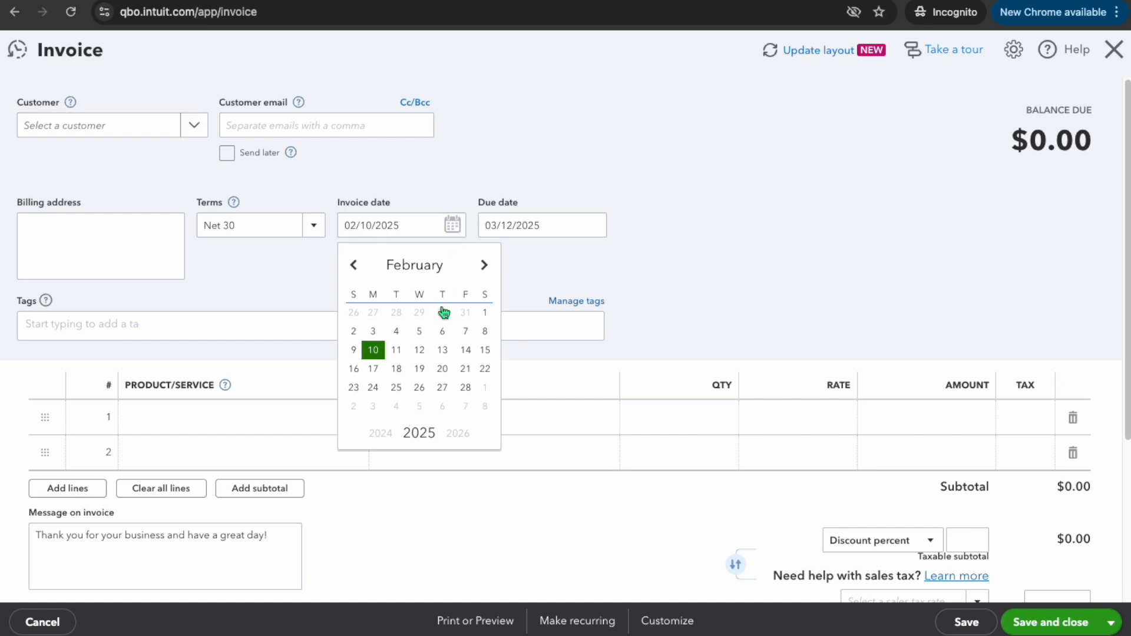
pyautogui.click(484, 267)
pyautogui.click(376, 353)
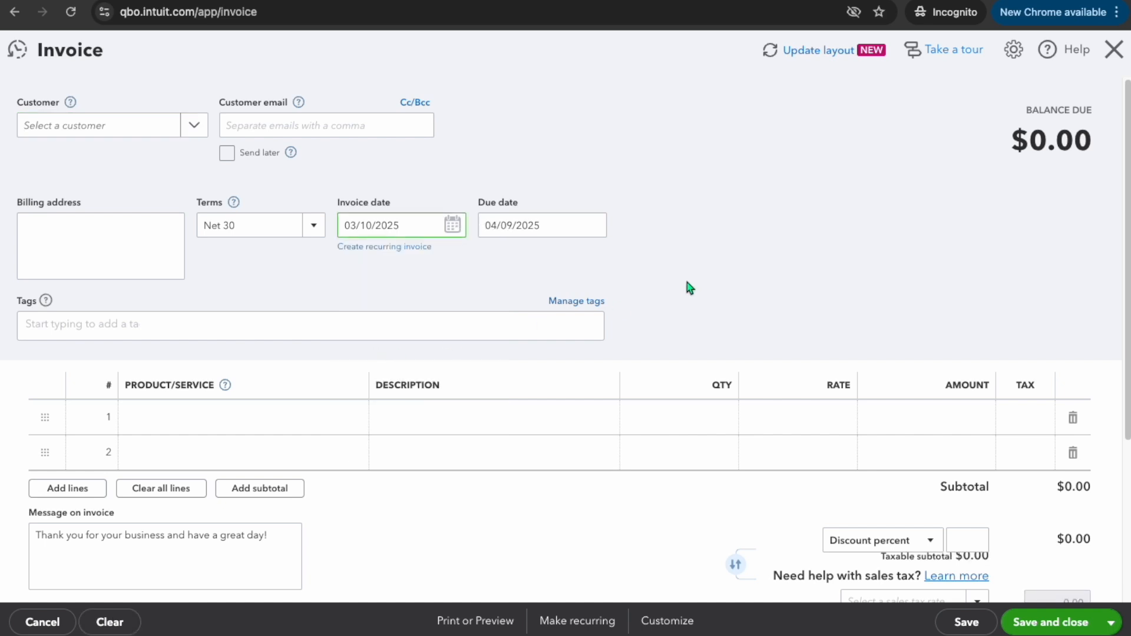
# Choose Amy's Bird Sanctuary as the invoice's customer and close the Add to Invoice panel
pyautogui.click(189, 125)
pyautogui.click(129, 187)
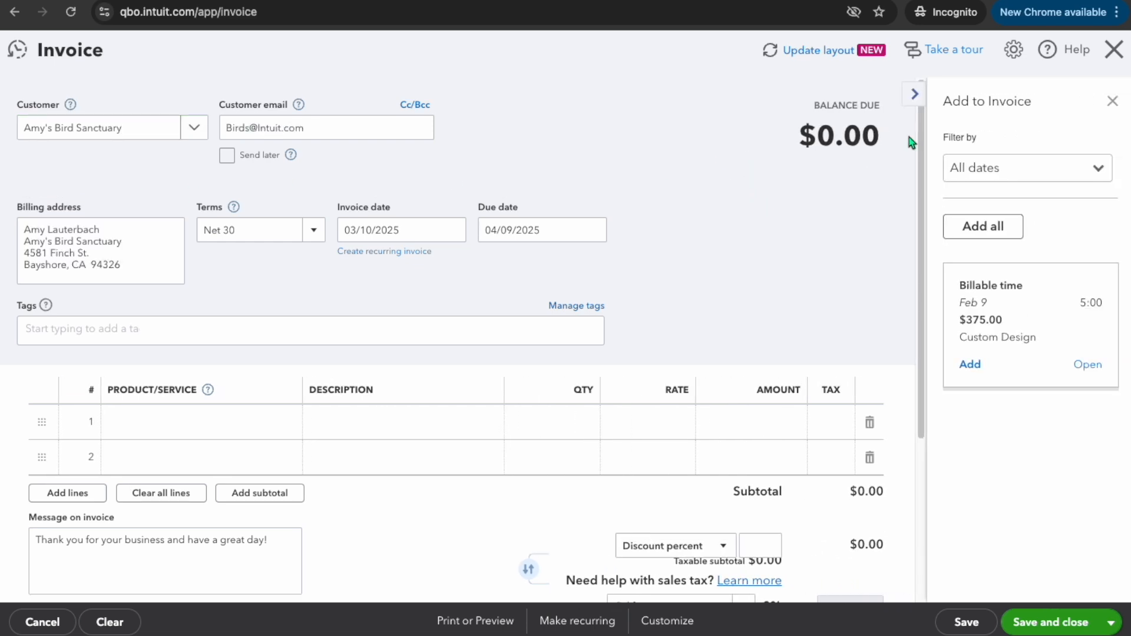
pyautogui.click(1111, 101)
pyautogui.scroll(-2, 740, 214)
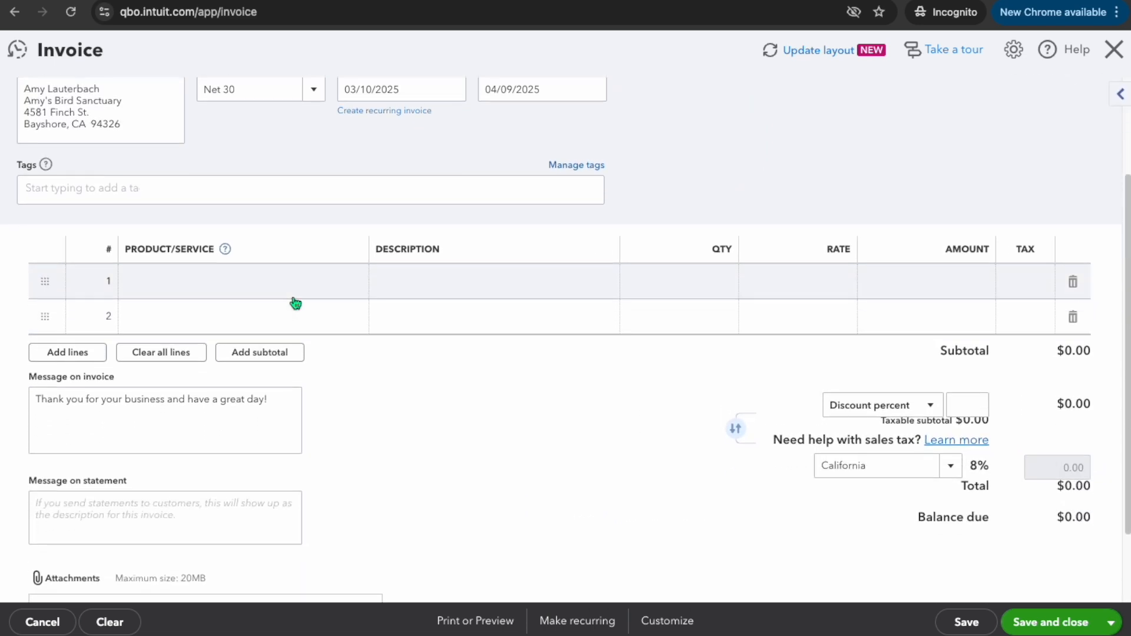
# Add a Design line to the new invoice with a quantity of 100
pyautogui.click(311, 285)
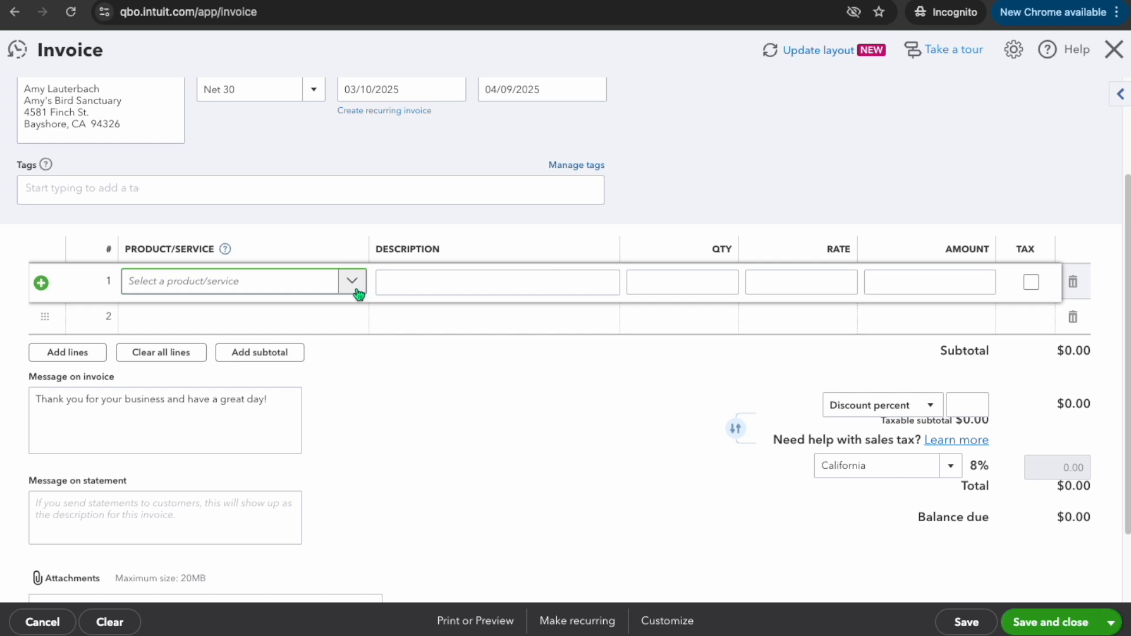
pyautogui.write('Des')
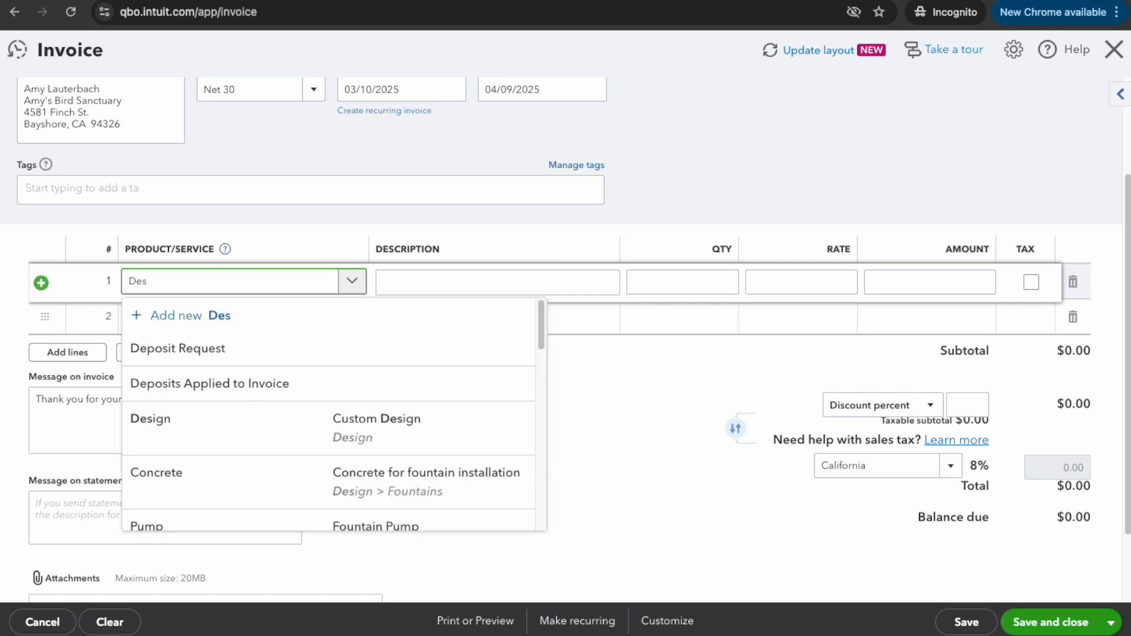
pyautogui.click(266, 357)
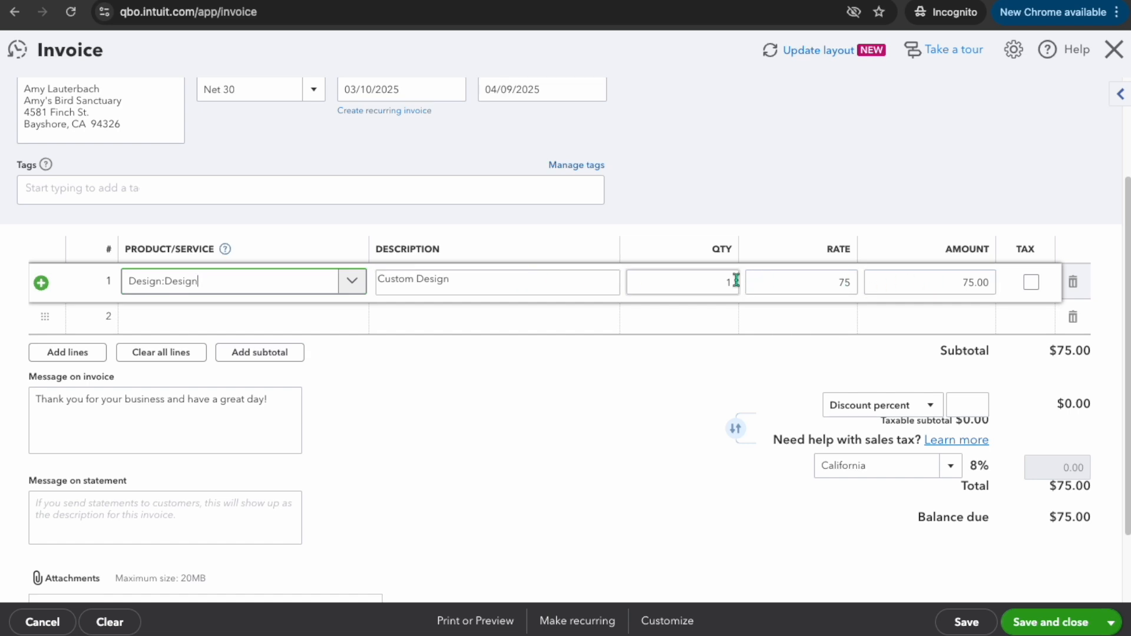
pyautogui.click(713, 279)
pyautogui.write('100')
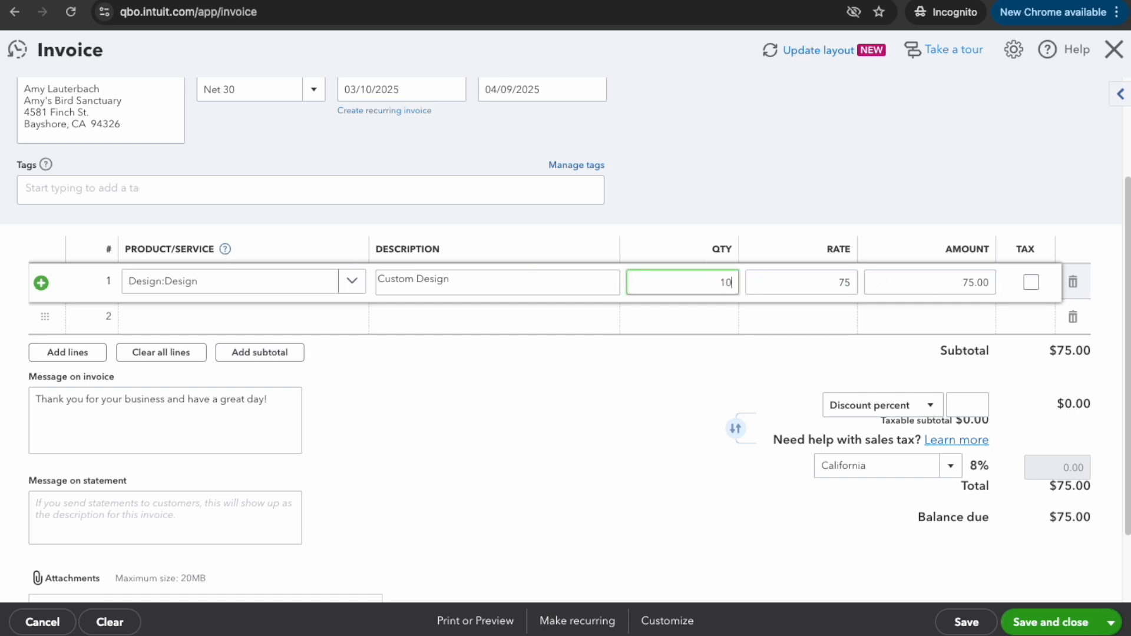
pyautogui.click(699, 354)
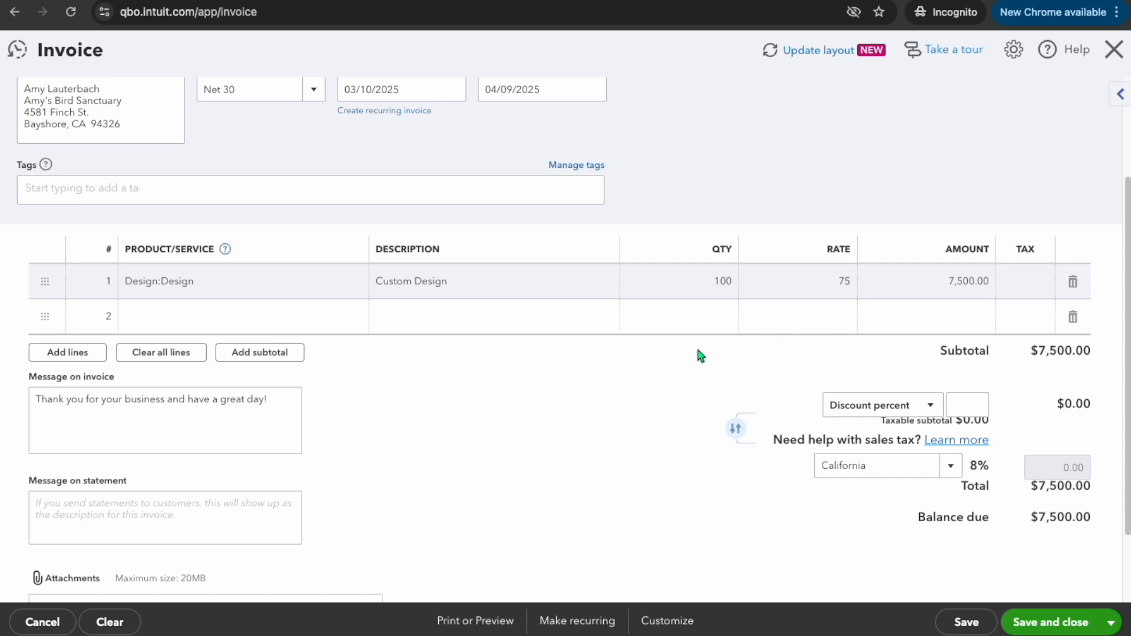
# Add a second line with the Deposits Applied to Invoice item and an amount of -5000
pyautogui.click(353, 321)
pyautogui.click(352, 318)
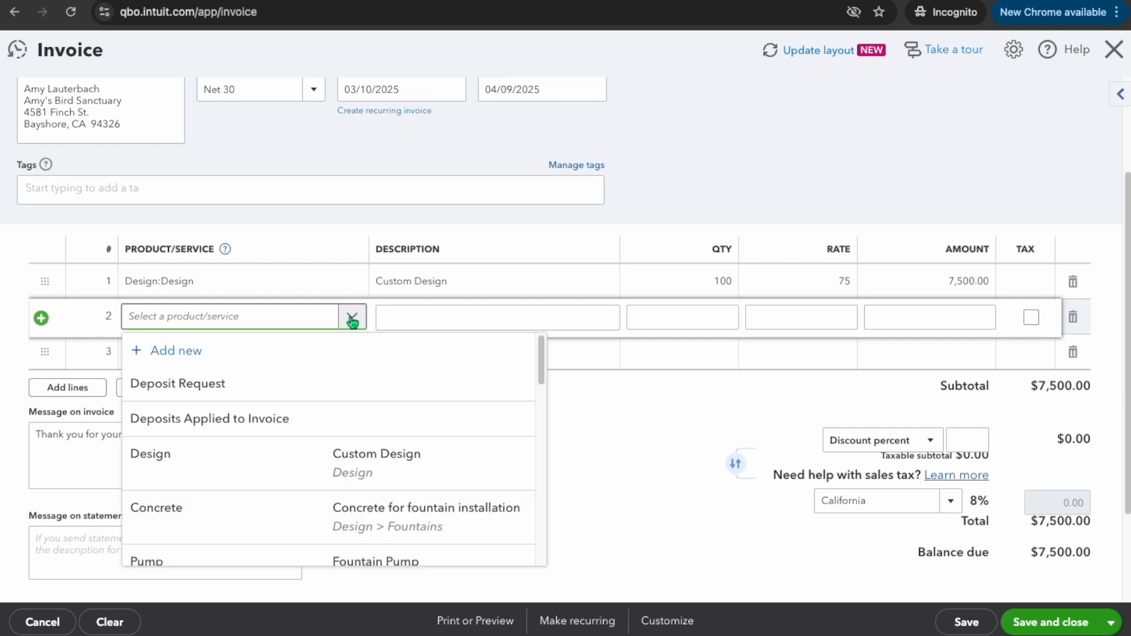
pyautogui.write('deposit')
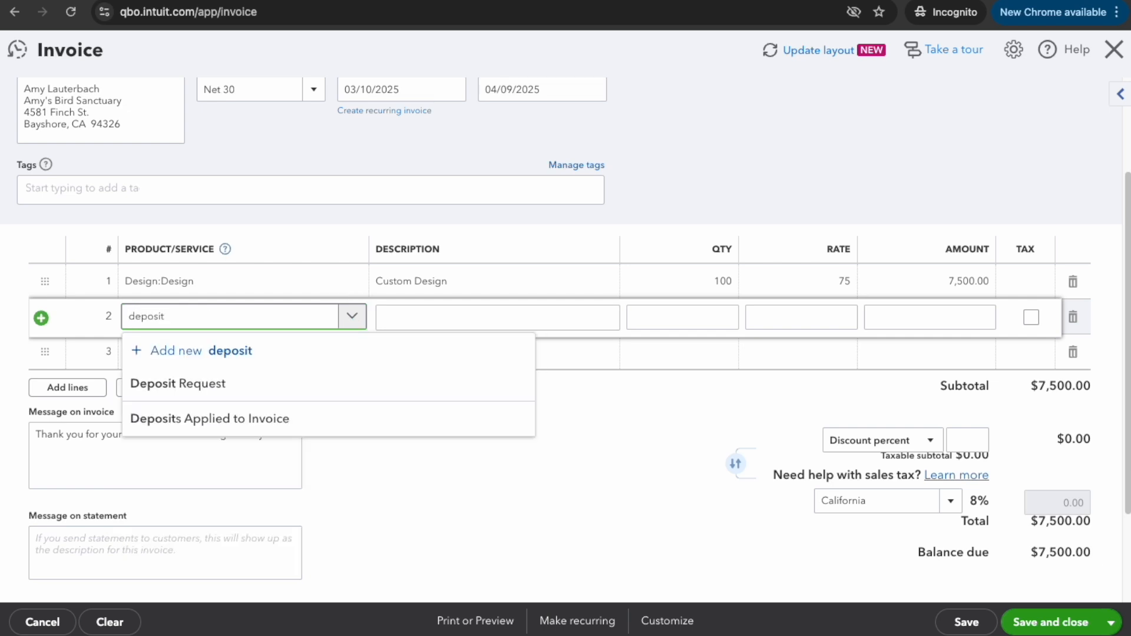
pyautogui.click(262, 422)
pyautogui.click(472, 316)
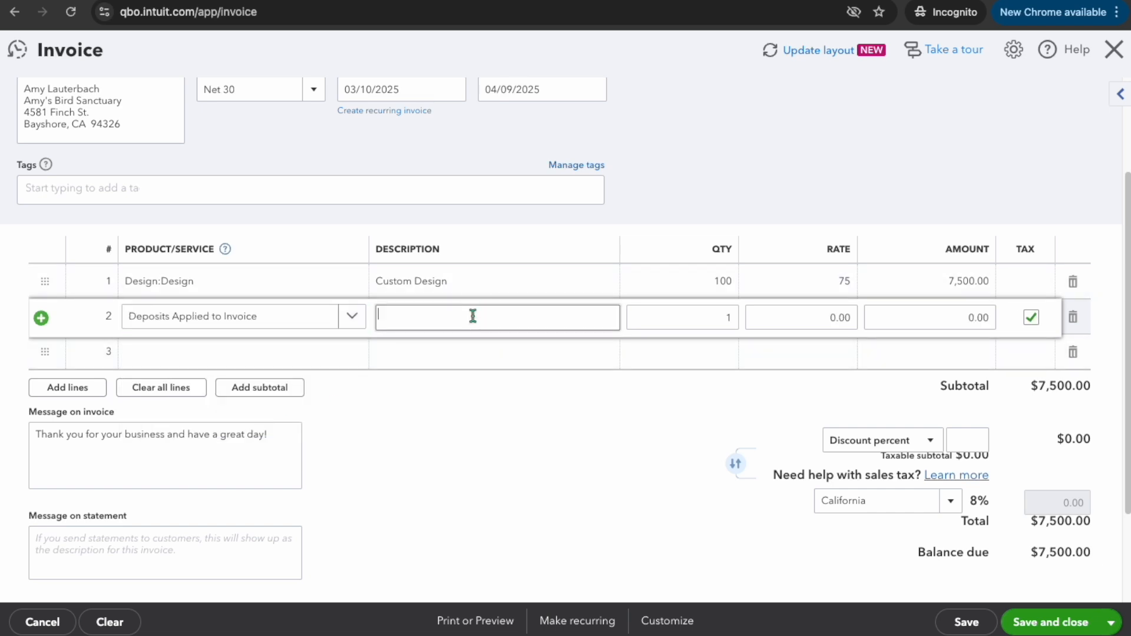
pyautogui.click(933, 323)
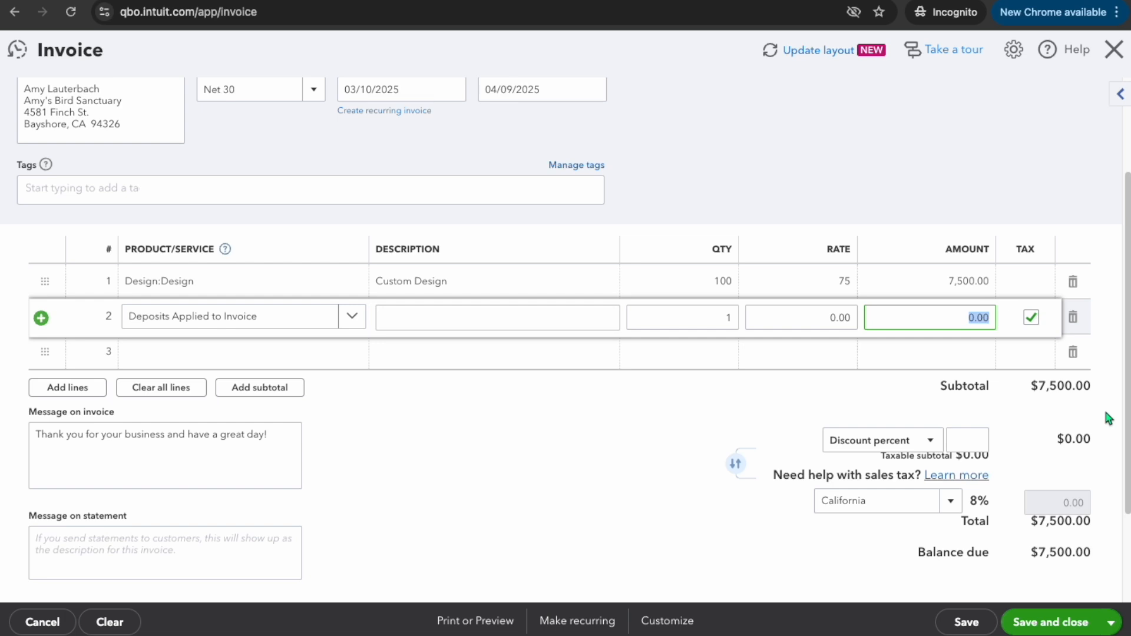
pyautogui.write('-5000')
pyautogui.click(575, 408)
# Make the deposit line non-taxable
pyautogui.click(1024, 317)
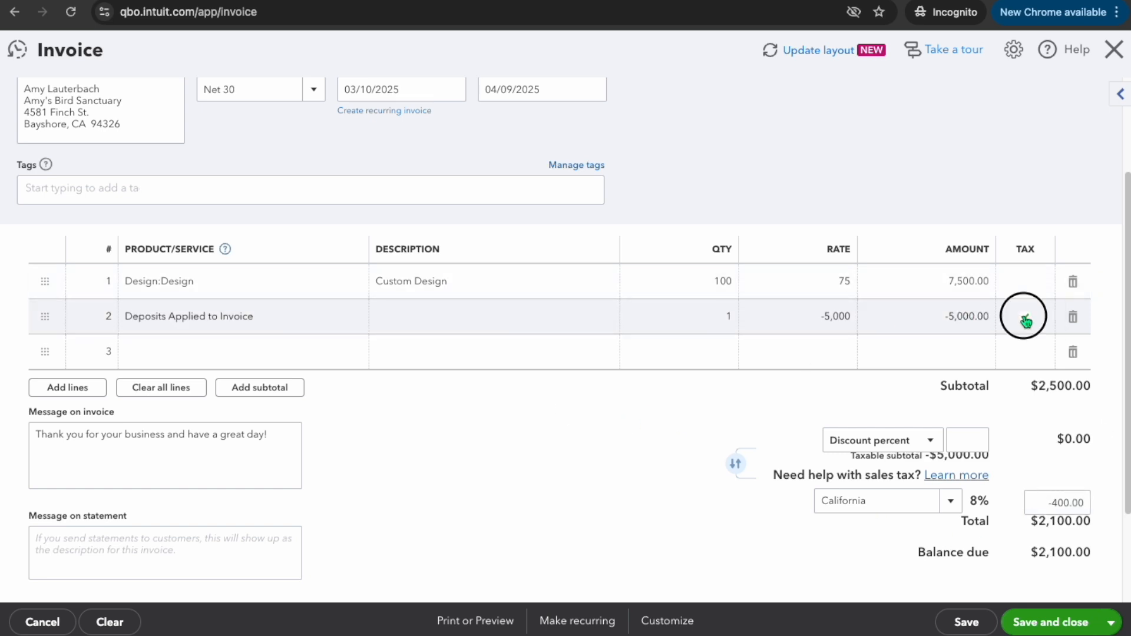
pyautogui.click(1030, 320)
pyautogui.click(740, 416)
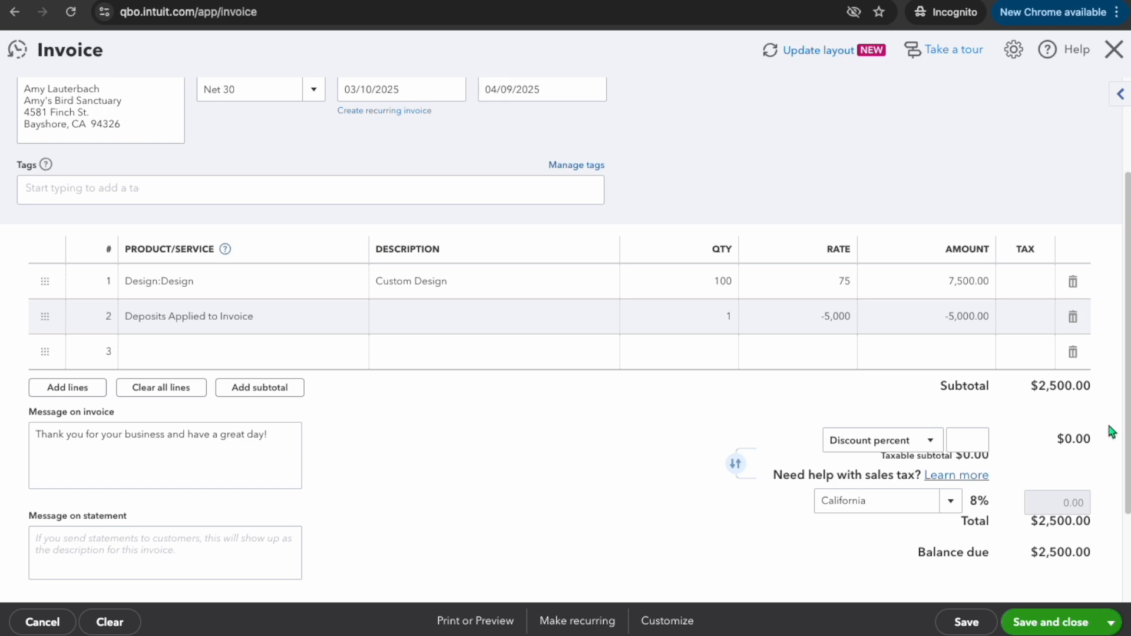
# Save and close the invoice
pyautogui.scroll(-2, 1110, 429)
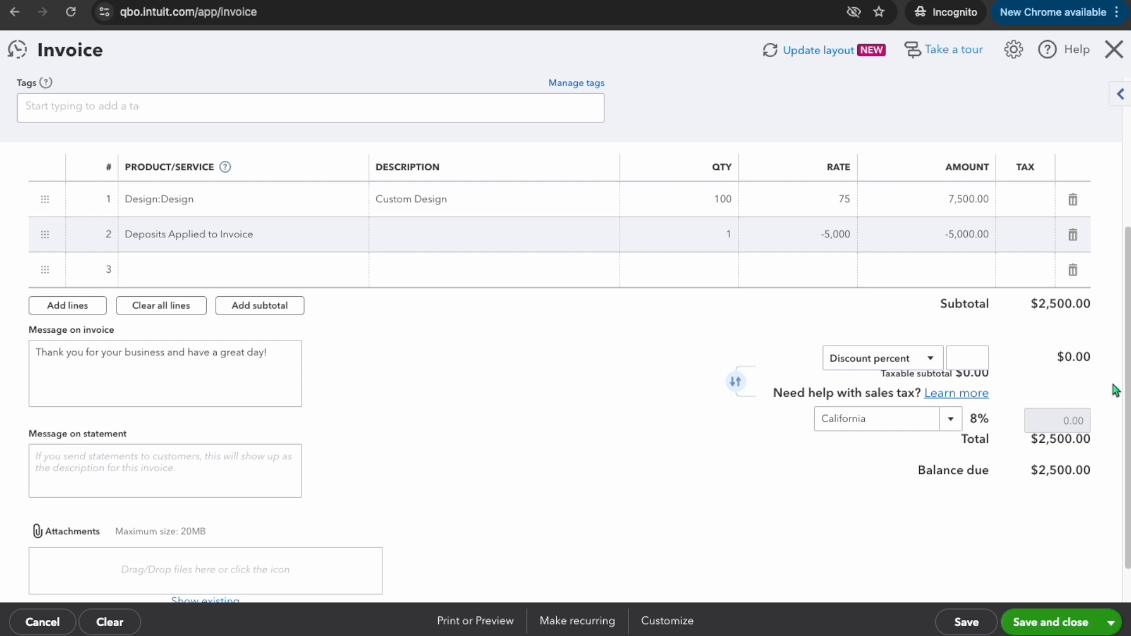
pyautogui.scroll(-2, 556, 448)
pyautogui.scroll(1, 558, 452)
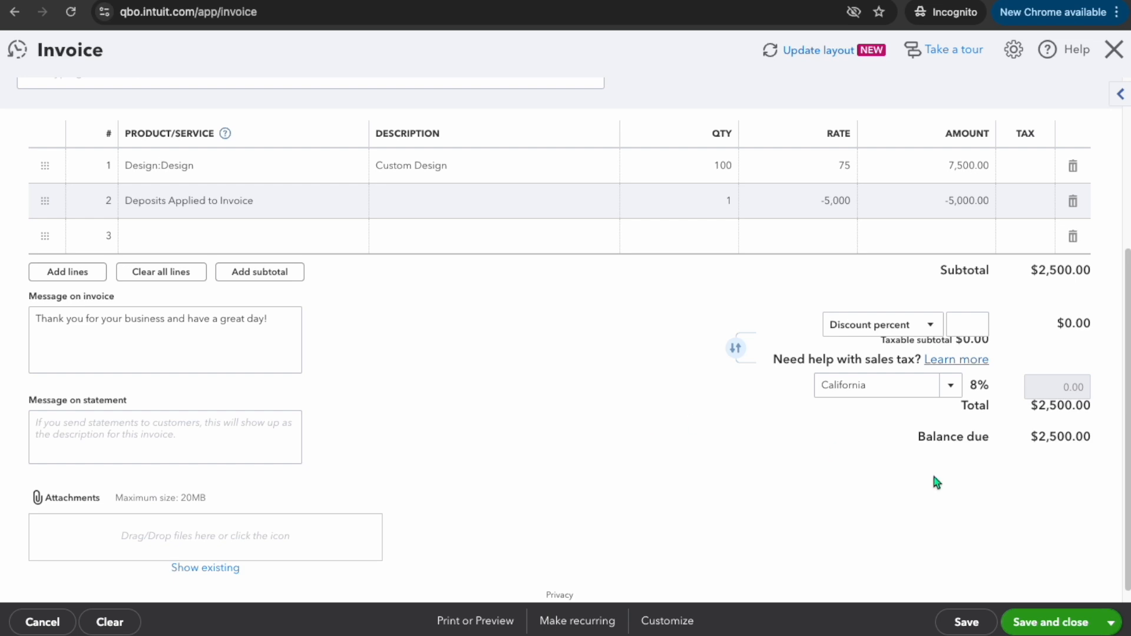
pyautogui.click(1047, 626)
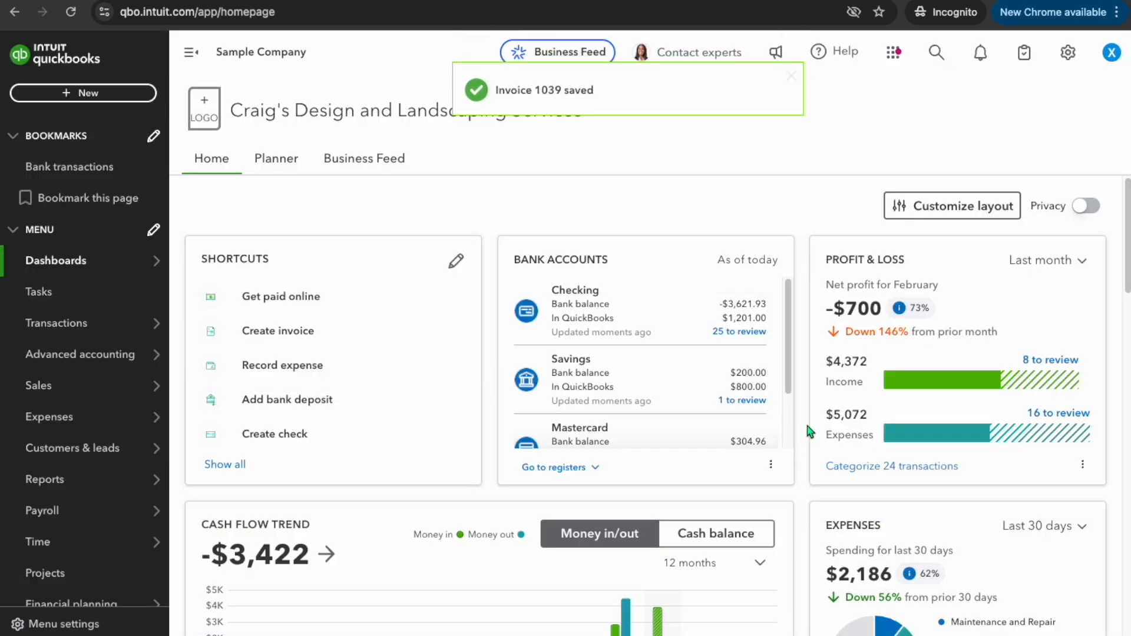
# Start a new received payment and choose Amy's Bird Sanctuary as the customer
pyautogui.click(86, 95)
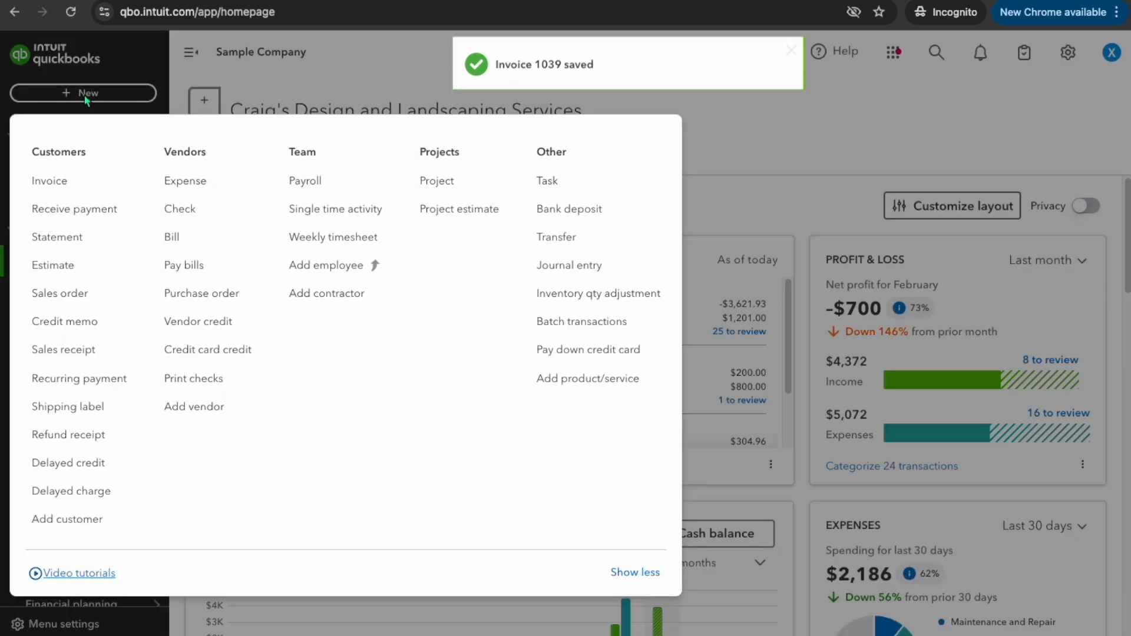
pyautogui.click(76, 209)
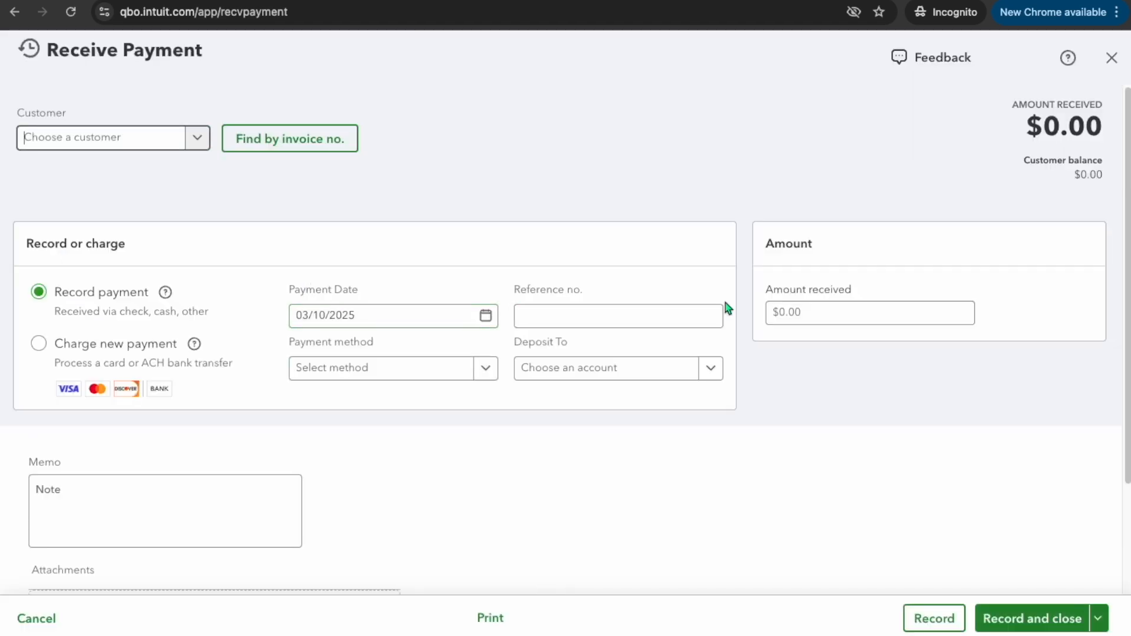
pyautogui.scroll(-3, 392, 356)
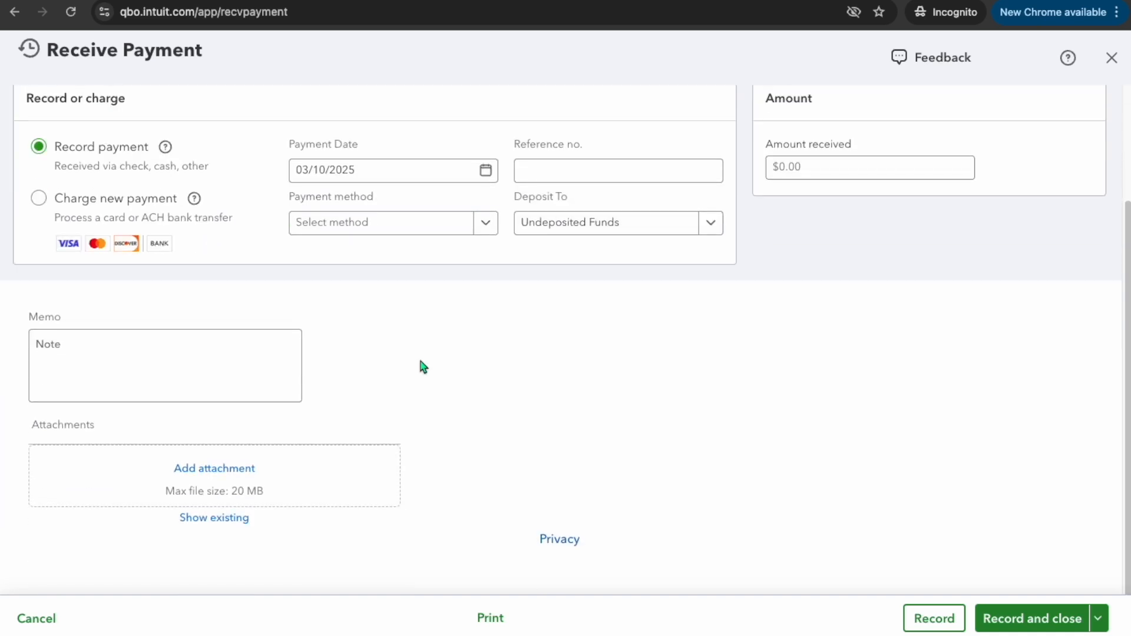
pyautogui.scroll(3, 423, 367)
pyautogui.click(199, 141)
pyautogui.click(139, 196)
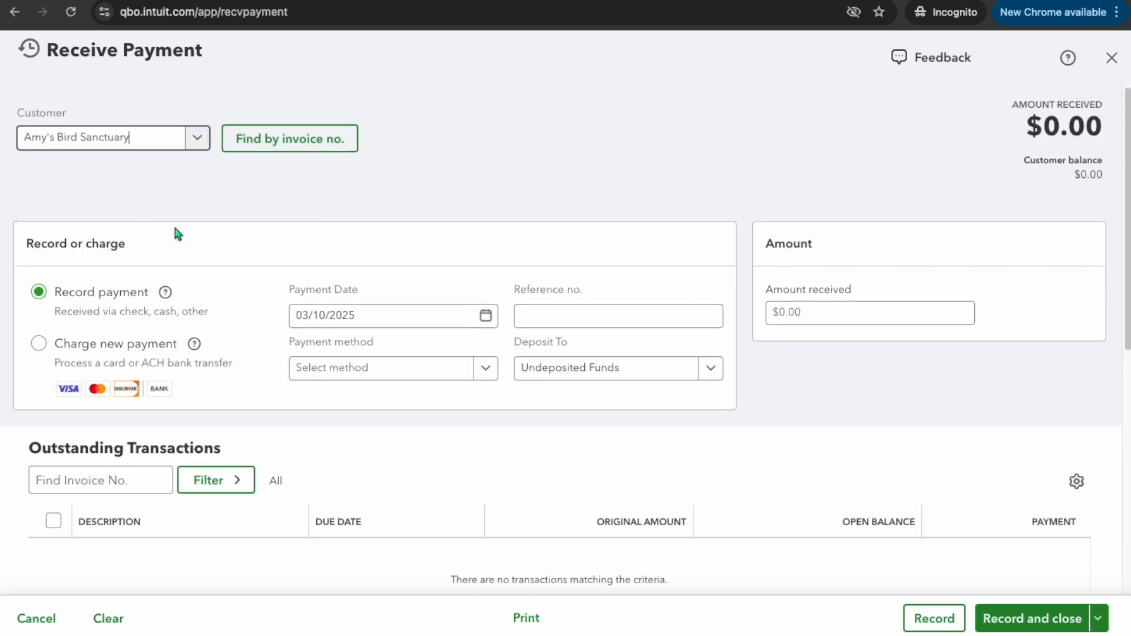
# Apply the payment to invoice 1039
pyautogui.scroll(-3, 621, 459)
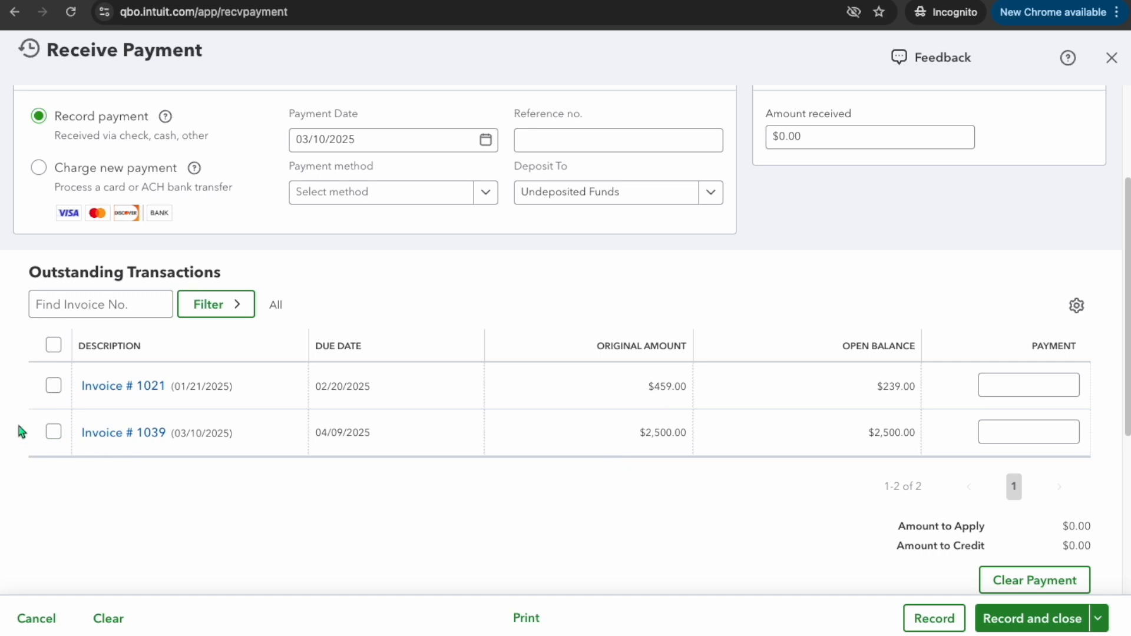
pyautogui.click(53, 432)
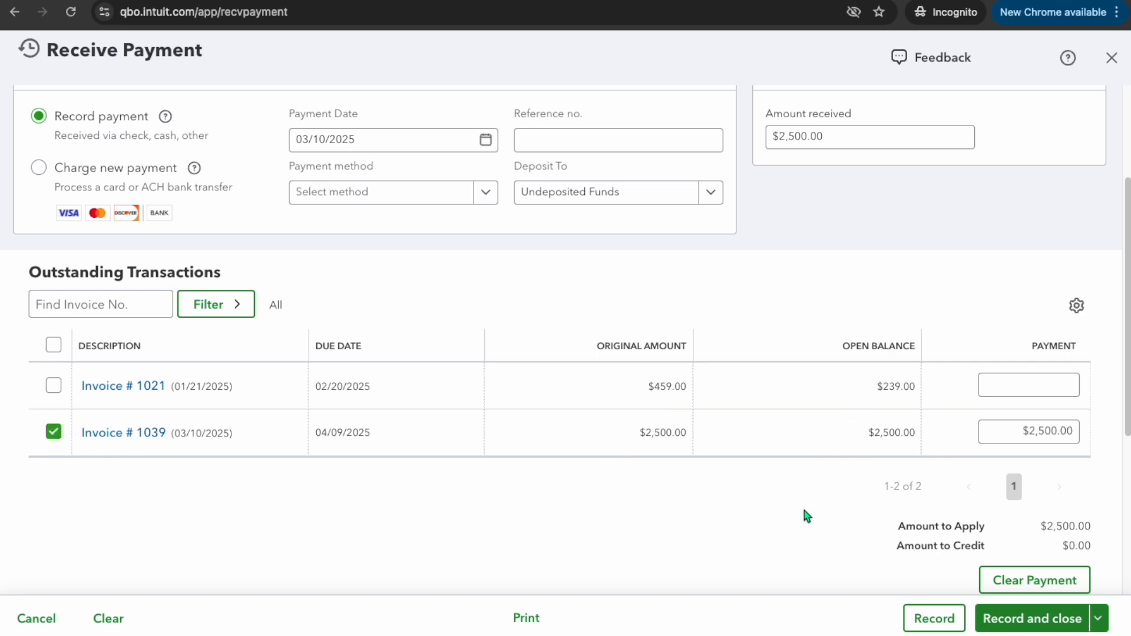
pyautogui.scroll(1, 806, 515)
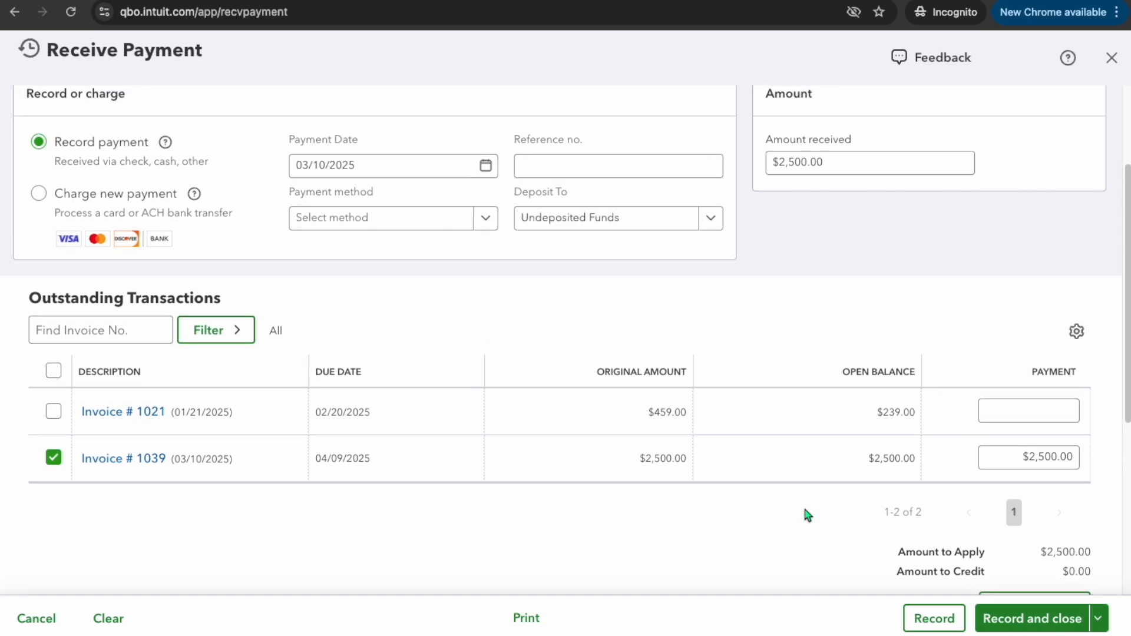
pyautogui.scroll(3, 699, 209)
# Enter reference number 1003 and payment method Check, then record and close the payment
pyautogui.click(612, 258)
pyautogui.write('1003')
pyautogui.click(485, 312)
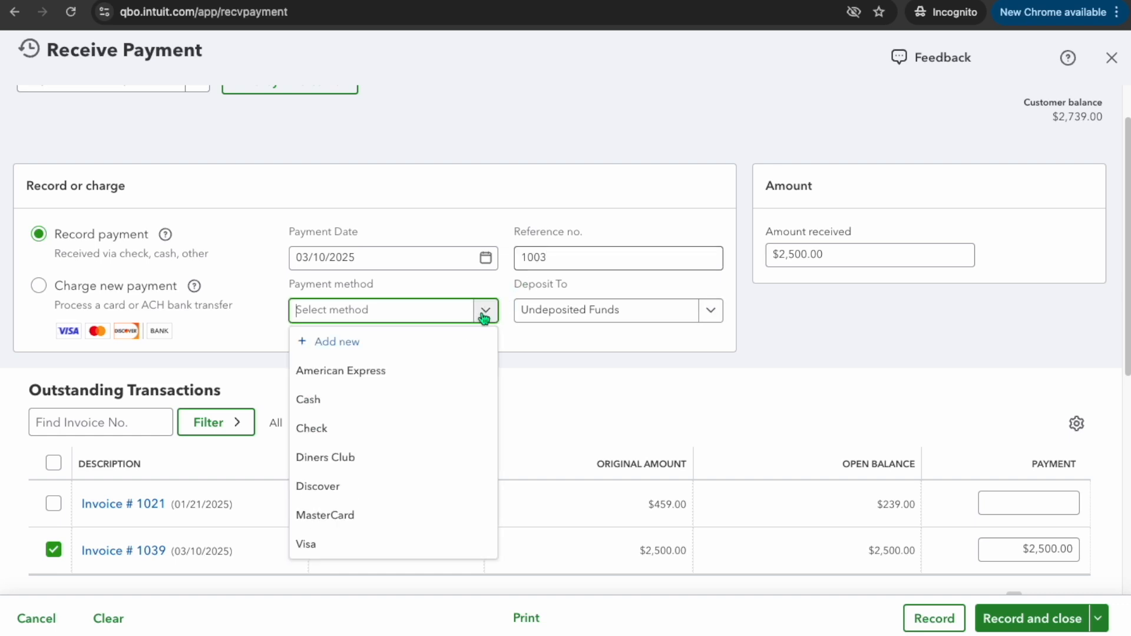
pyautogui.click(379, 428)
pyautogui.scroll(-4, 841, 357)
pyautogui.scroll(-6, 875, 379)
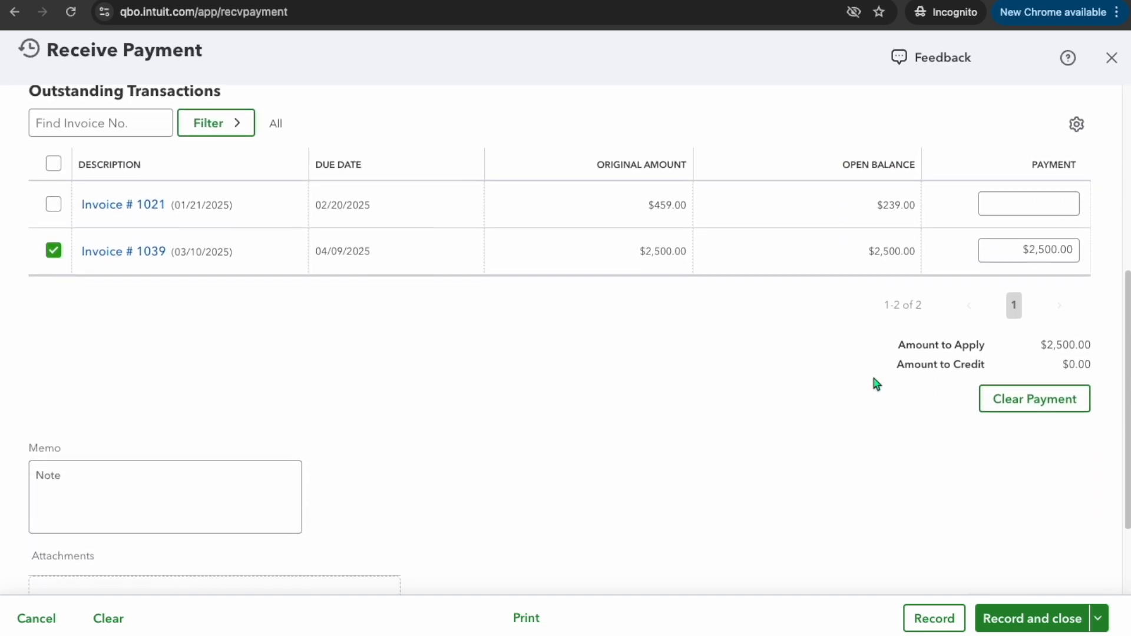
pyautogui.click(1033, 619)
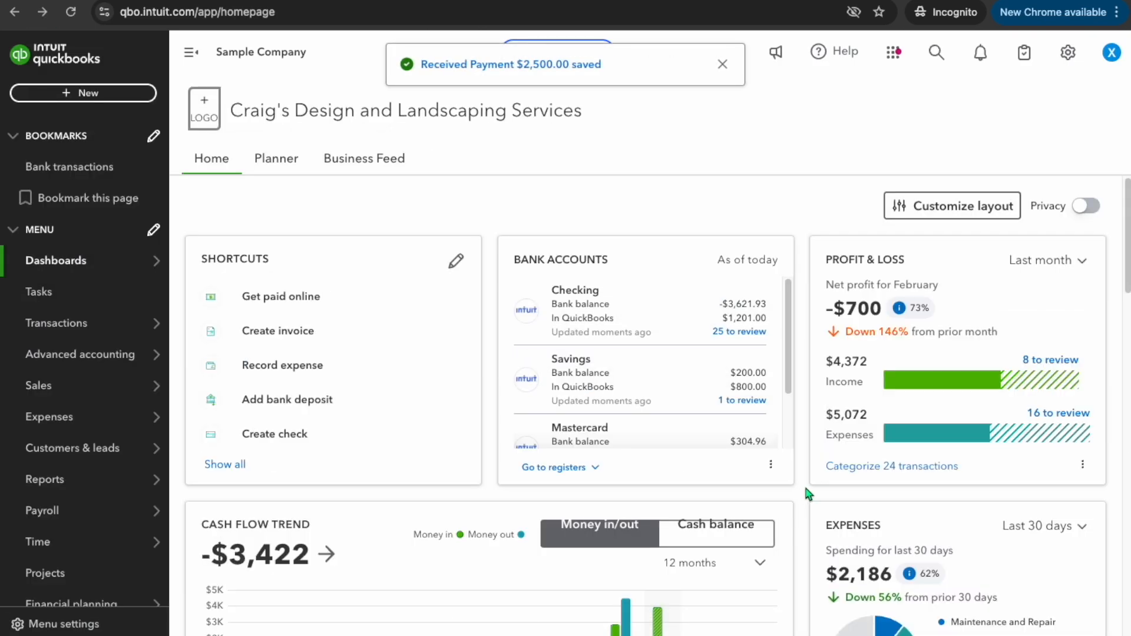
# Open the Customer Deposits - Deferred Revenue register from the chart of accounts and dismiss the tour popup
pyautogui.click(1069, 54)
pyautogui.click(519, 225)
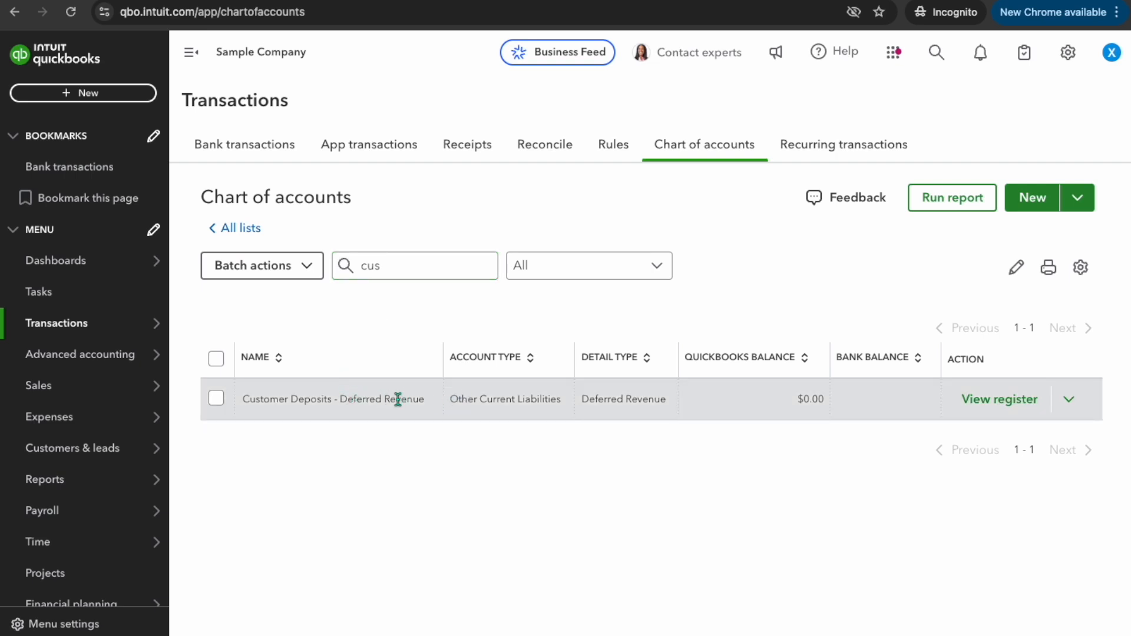
pyautogui.click(1000, 399)
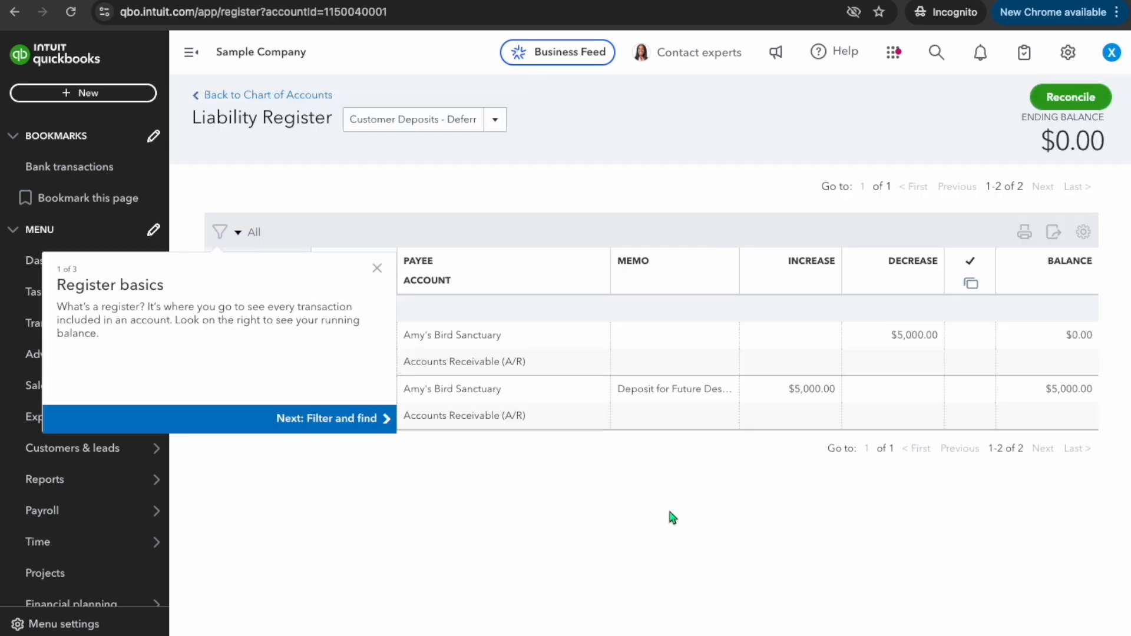
pyautogui.click(377, 268)
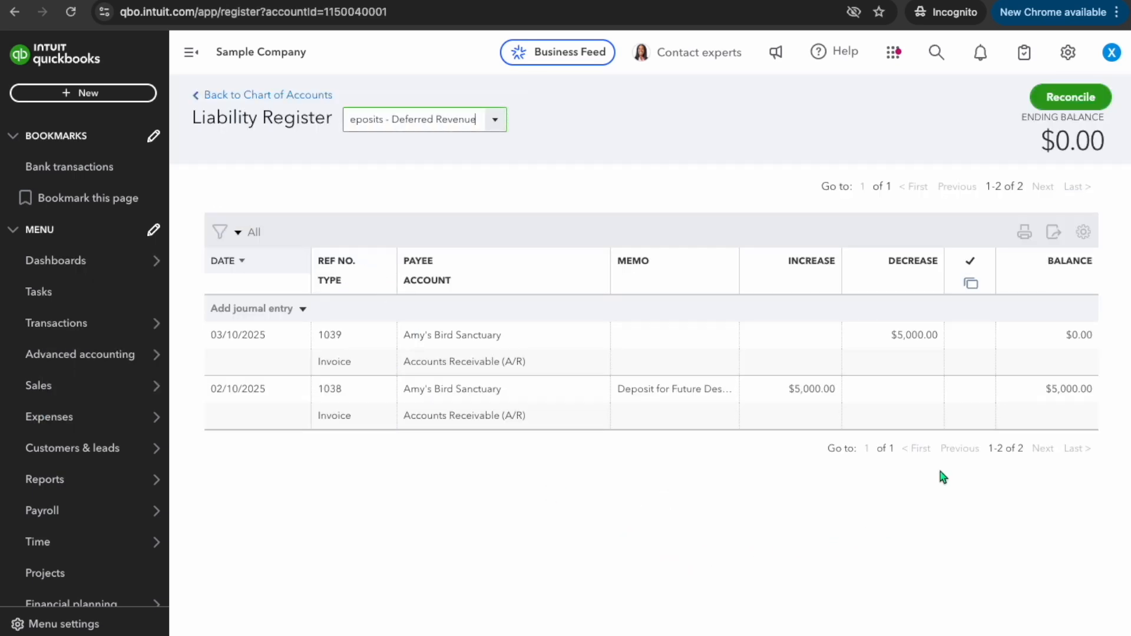